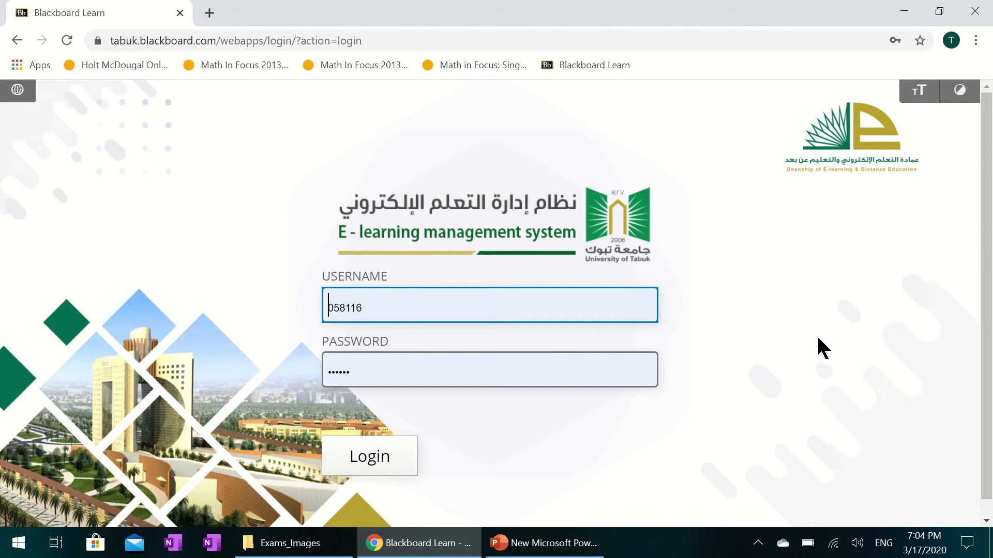
Step: Log in with the filled-in credentials and open the ELEN 260 training course, section 364
click(377, 460)
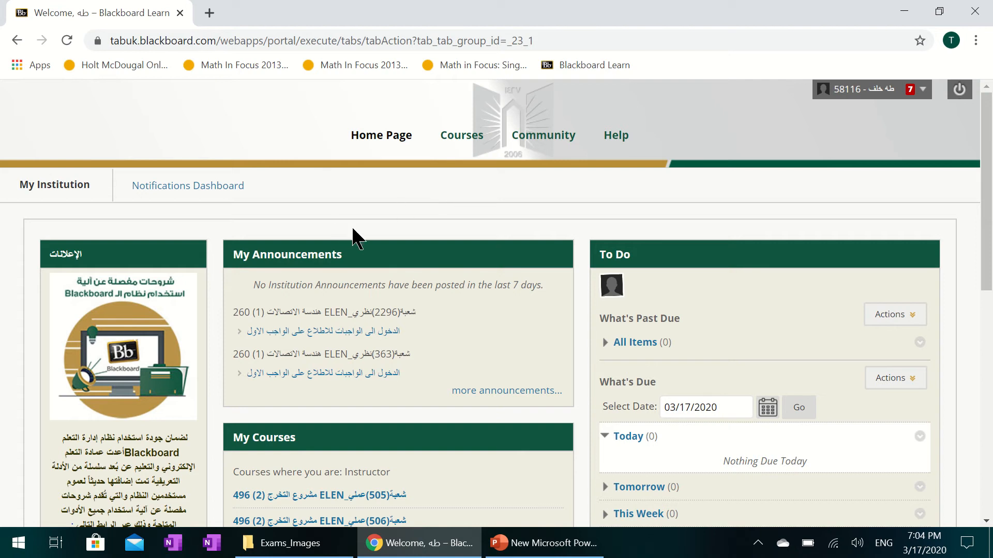
scroll(355, 234, down, 3)
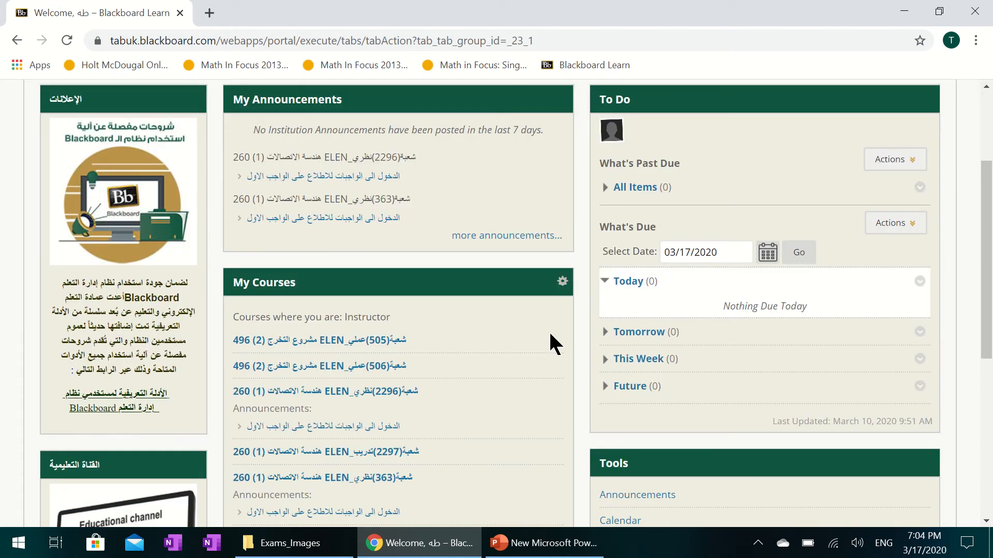
scroll(551, 335, down, 2)
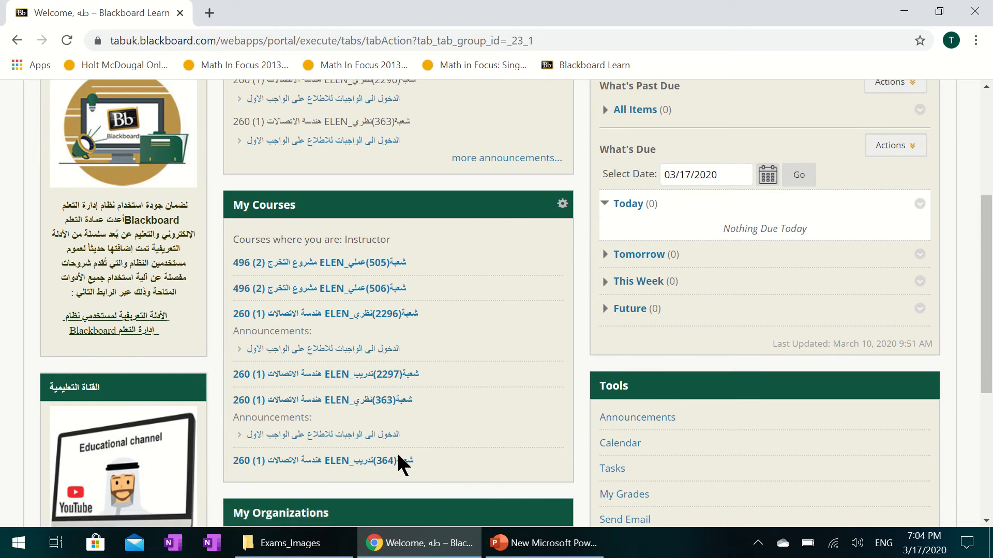
click(383, 462)
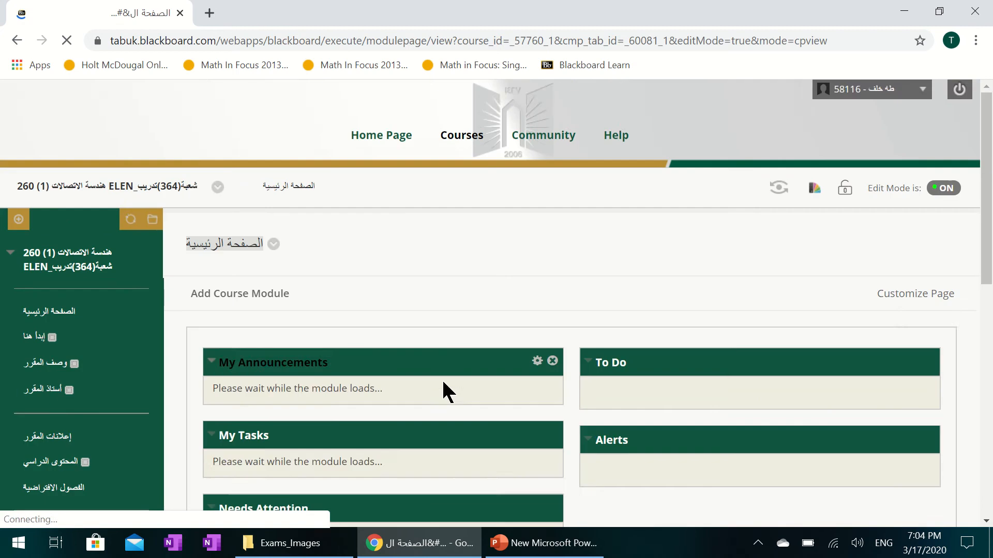
Step: Open the course's المحتوى الدراسي content area and start creating a new Item there
scroll(371, 305, down, 3)
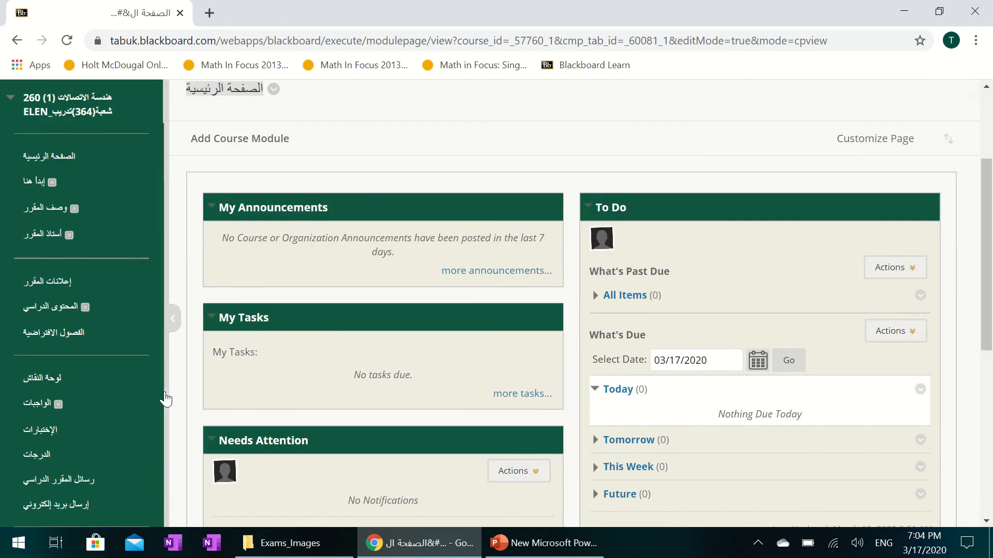
scroll(144, 446, down, 1)
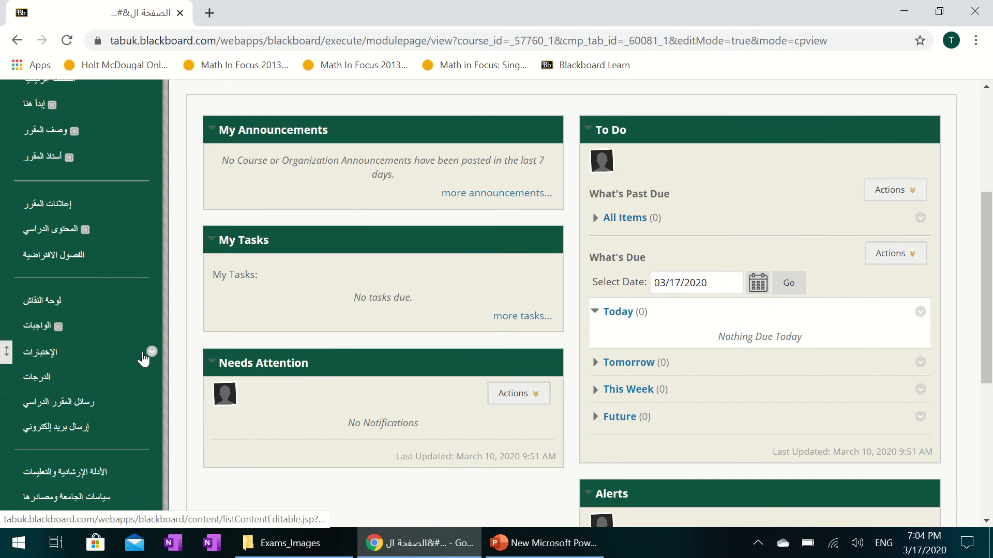
scroll(140, 354, up, 1)
click(62, 310)
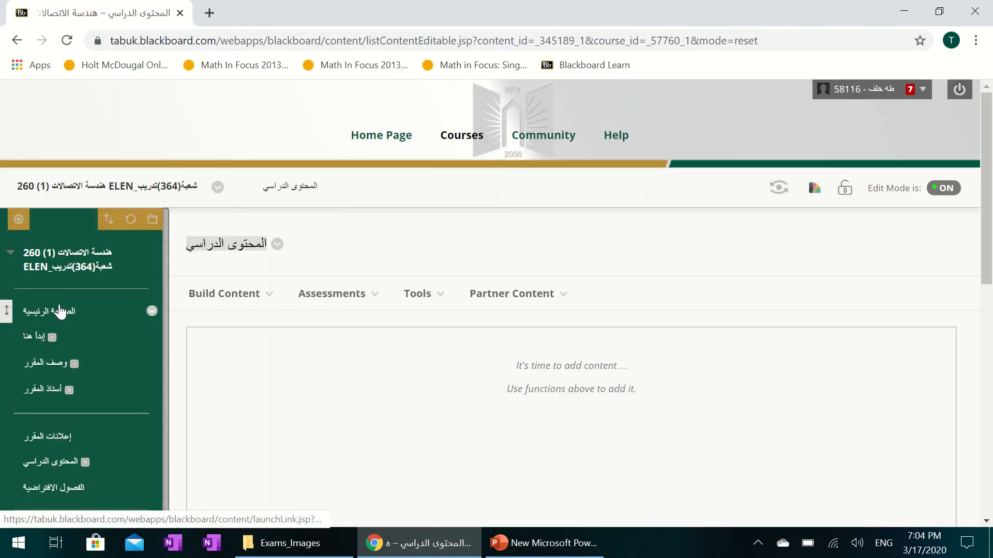
click(275, 304)
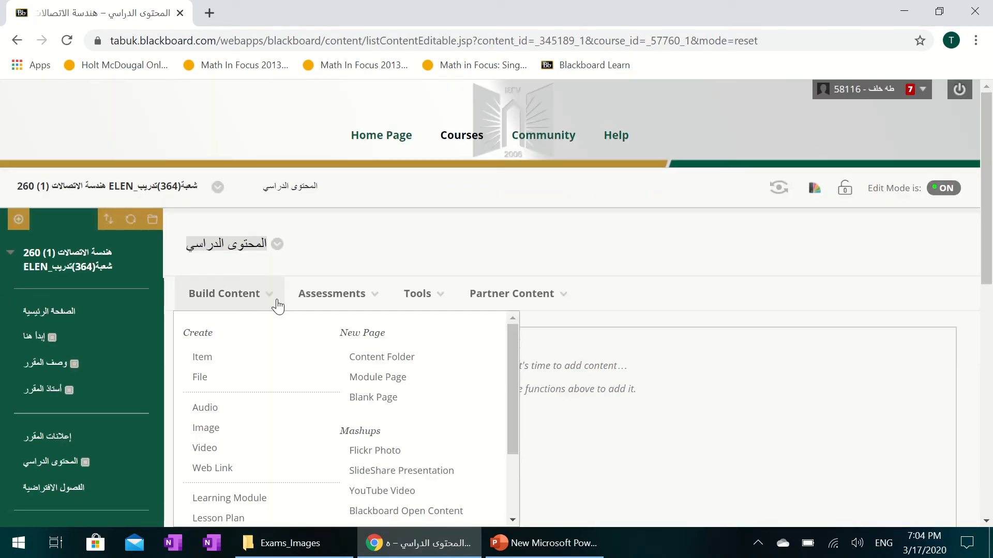
click(219, 361)
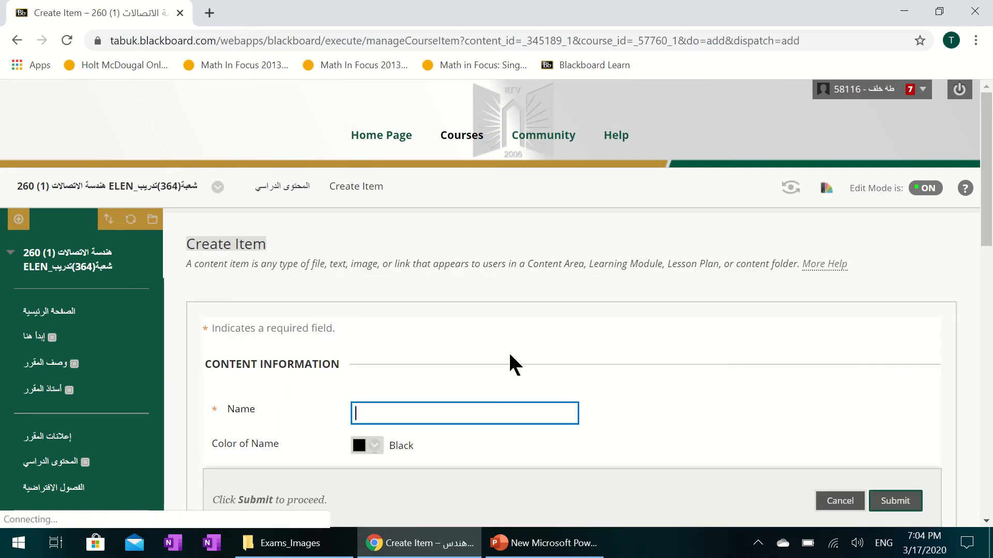
Step: Name the new content item "Exams Images"
scroll(508, 338, down, 1)
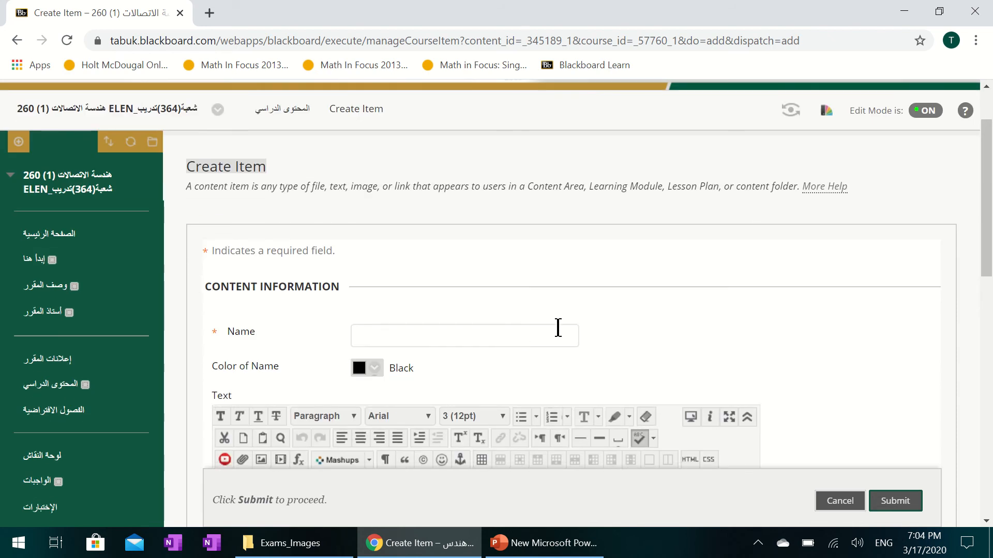
scroll(682, 344, down, 6)
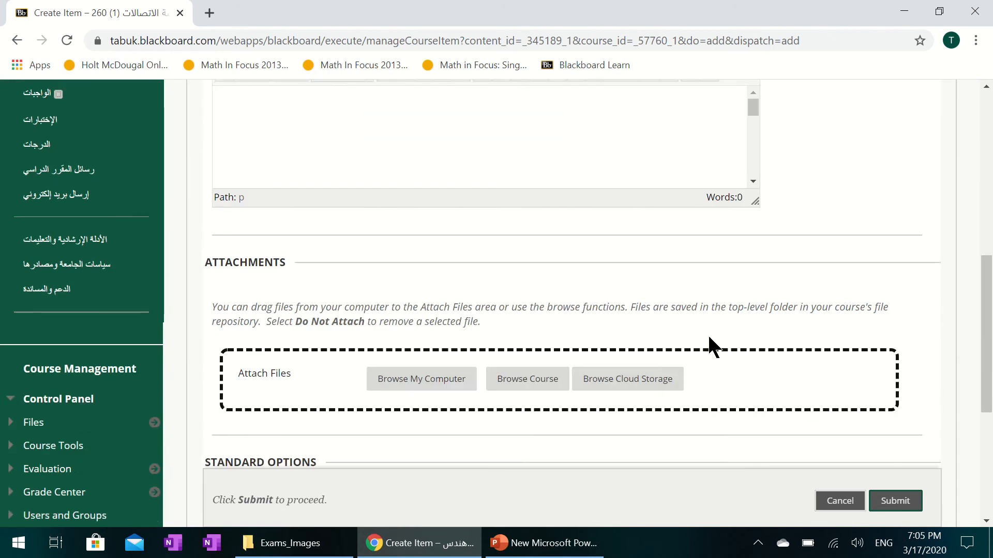
scroll(706, 331, up, 3)
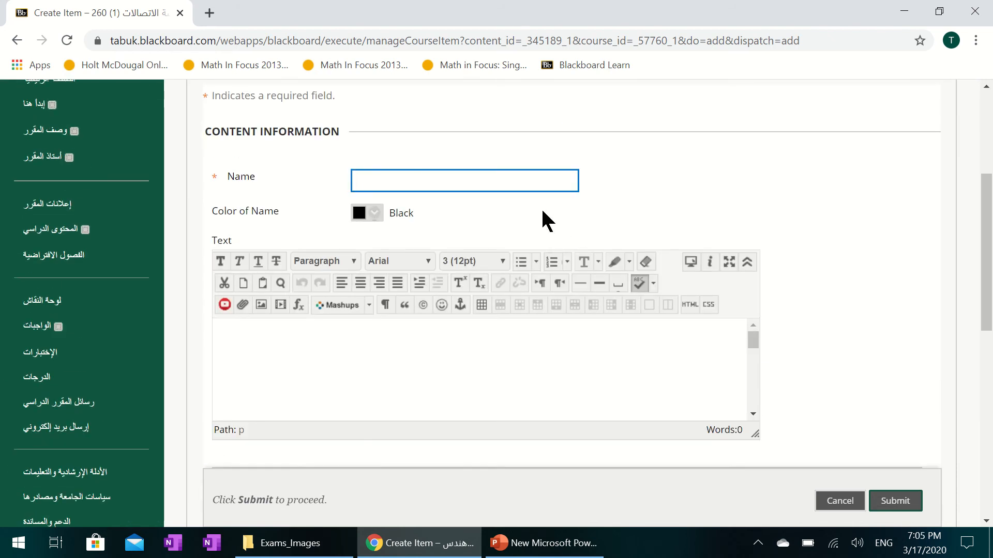
text(xams Images)
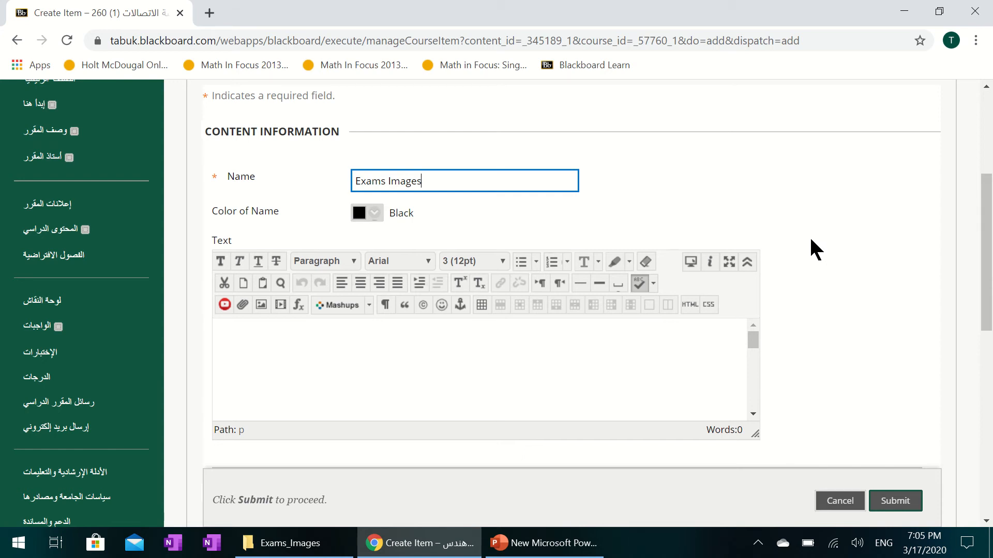
scroll(815, 251, down, 3)
scroll(816, 252, up, 3)
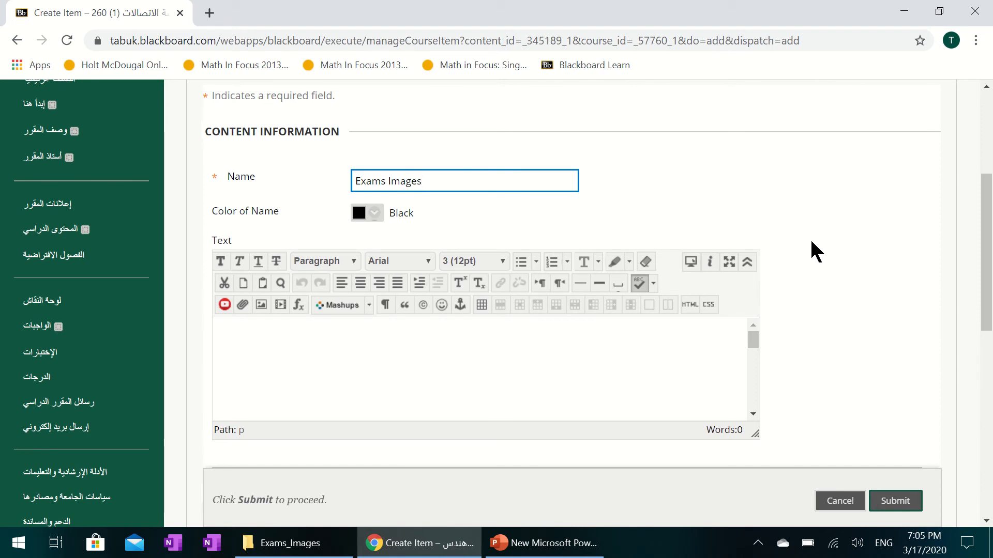
scroll(816, 244, down, 2)
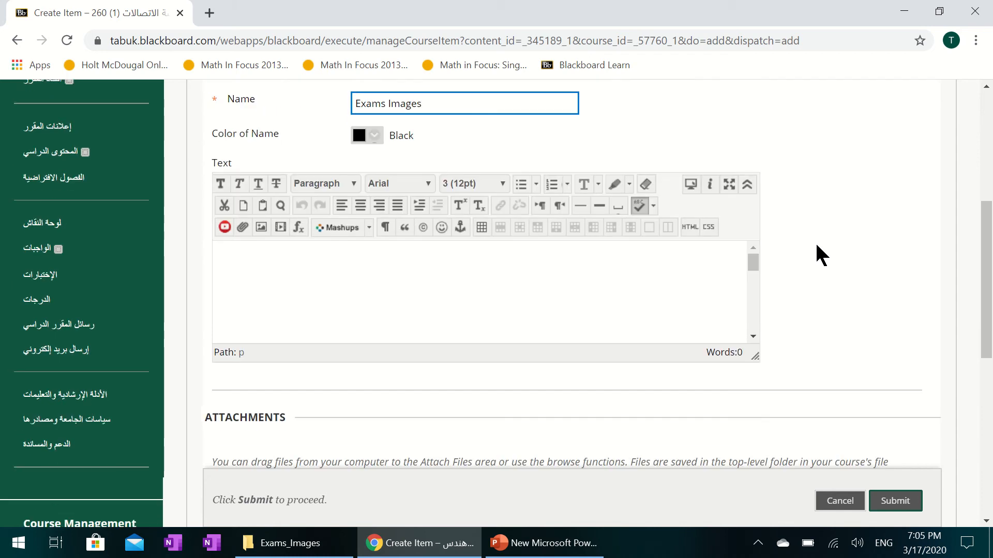
scroll(816, 247, down, 3)
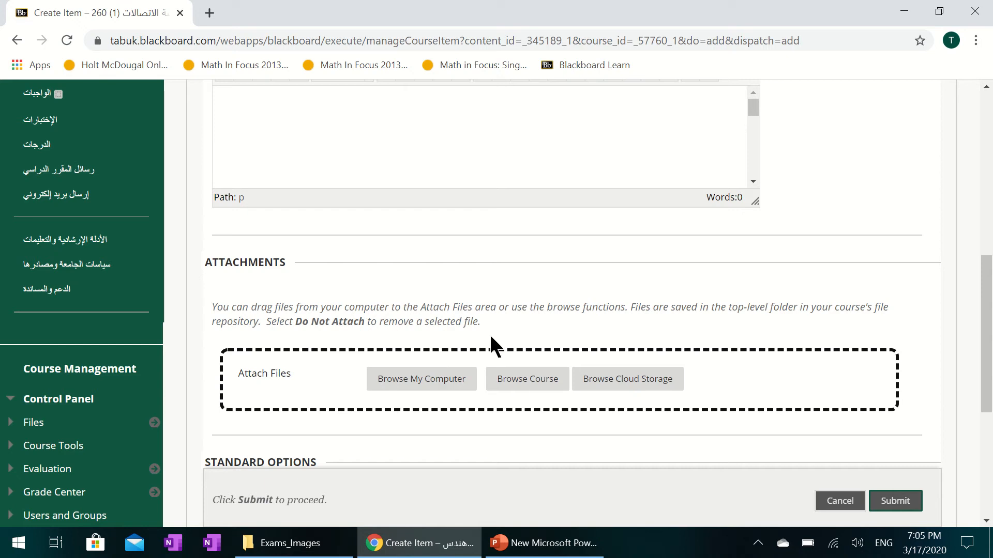
click(423, 377)
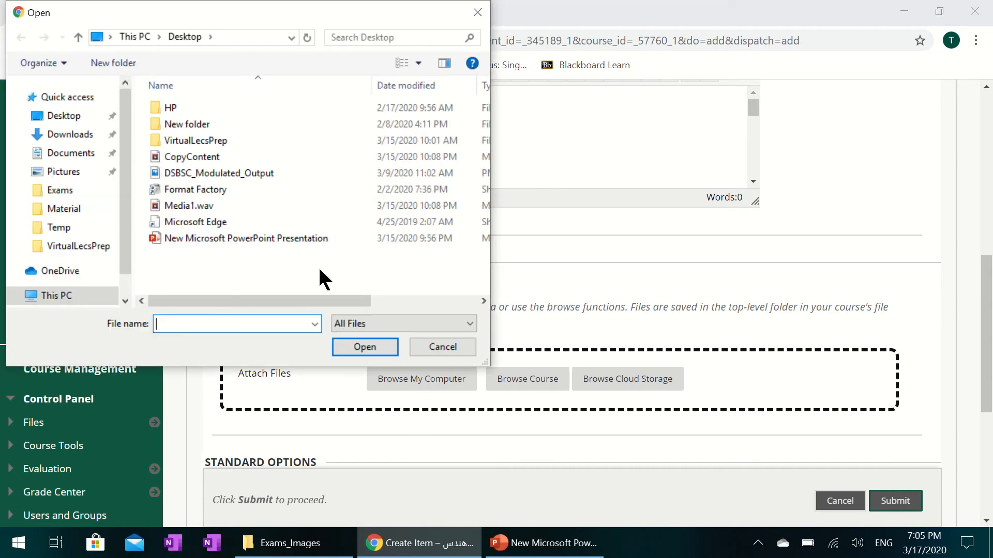
click(442, 346)
Step: Switch to the Exams_Images folder in File Explorer, view the Rectangular_Pulse image in Paint, and close it
click(282, 543)
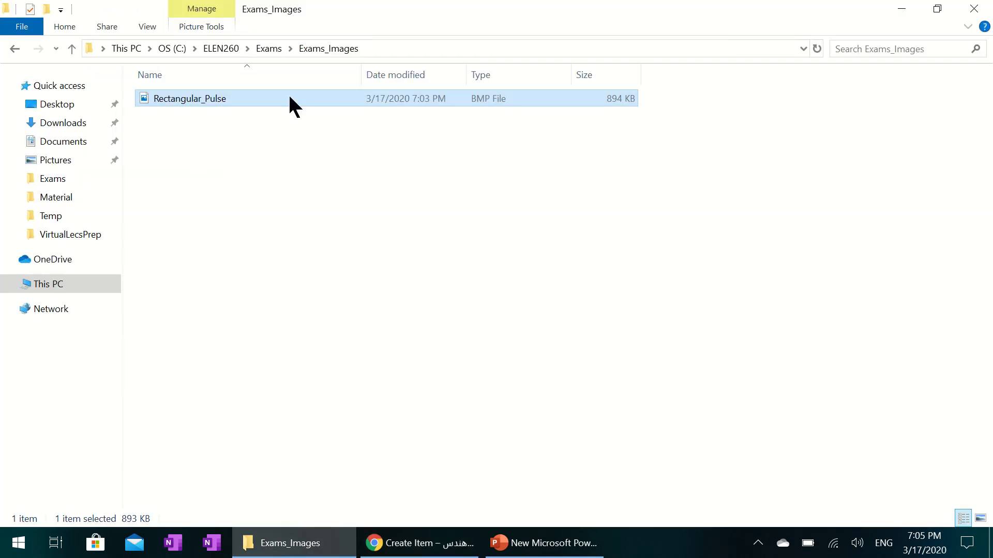
right_click(180, 101)
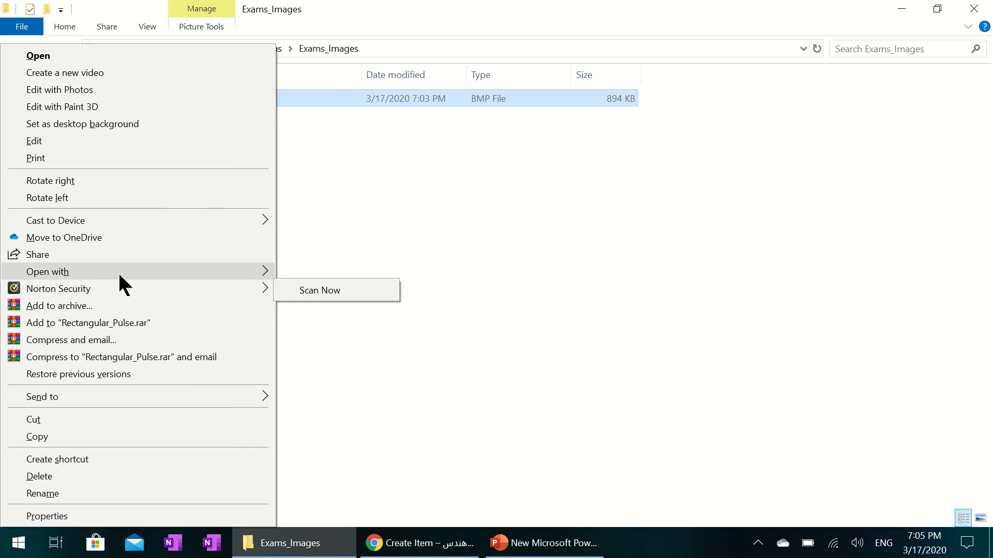
mouse_move(144, 271)
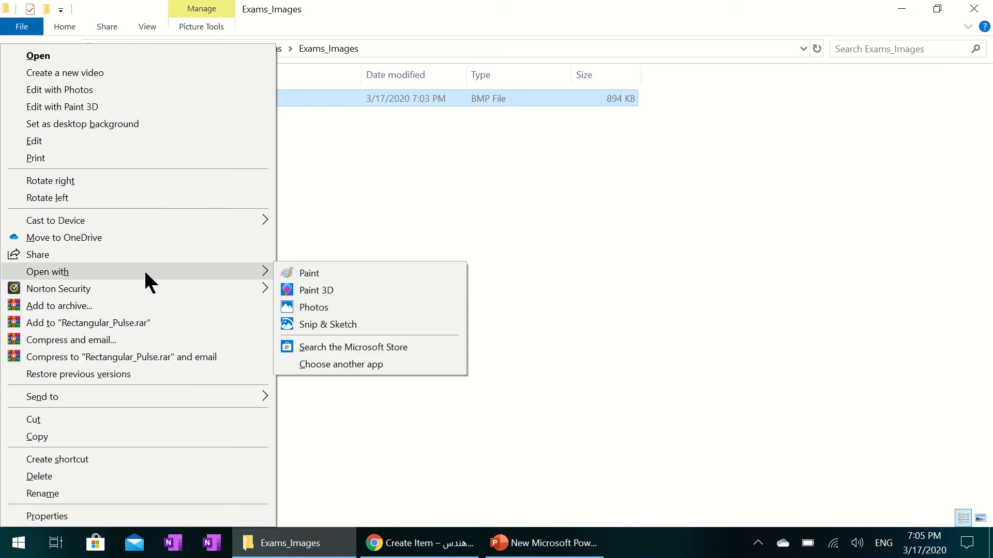
click(312, 275)
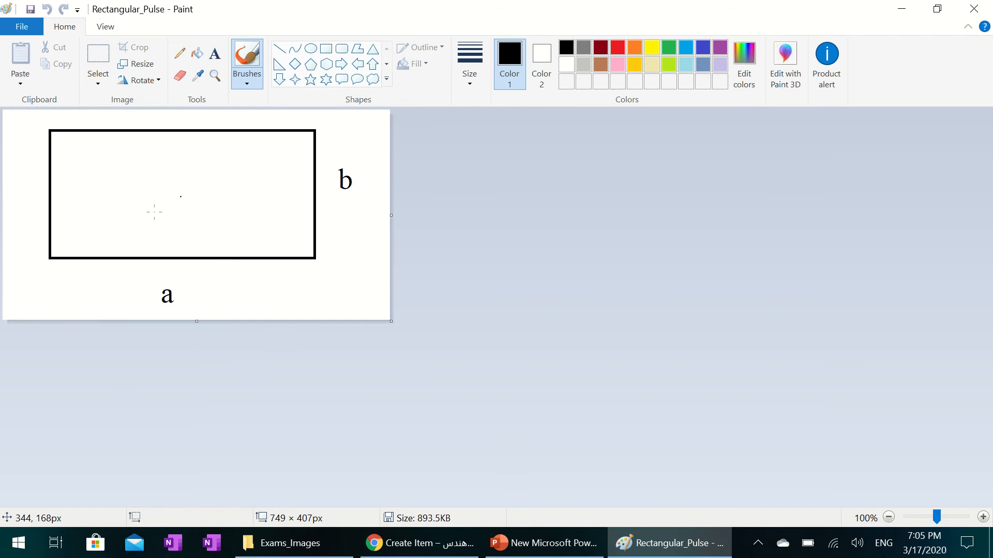
click(972, 14)
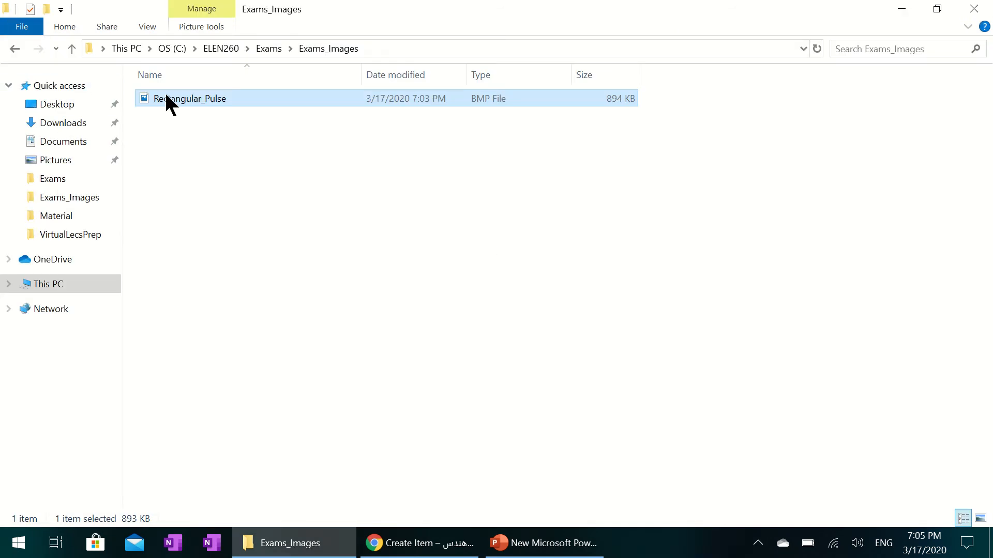
Step: Attach the Rectangular_Pulse image from the Exams_Images folder to the new content item and submit the item
mouse_move(166, 99)
mouse_down()
mouse_move(254, 331)
mouse_move(366, 537)
mouse_move(409, 544)
mouse_move(433, 405)
mouse_move(420, 395)
mouse_up()
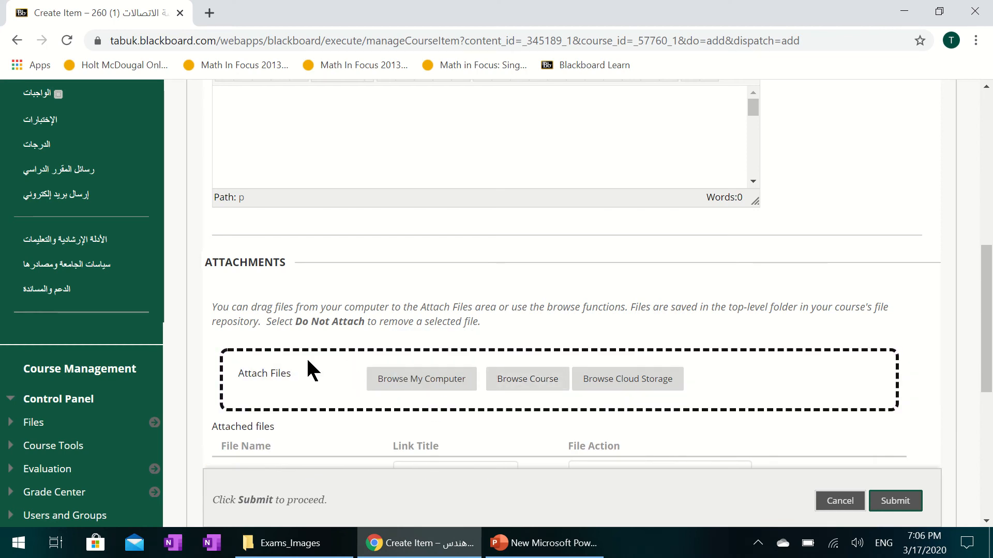
click(879, 502)
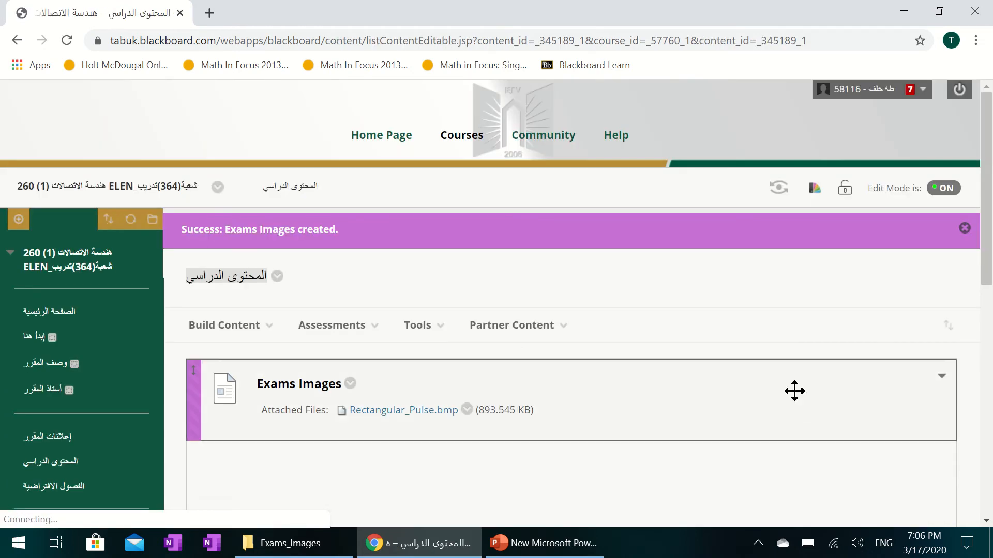
Step: Edit the Exams Images item, set Permit Users to View this Content to No, and submit the change
click(351, 383)
click(377, 142)
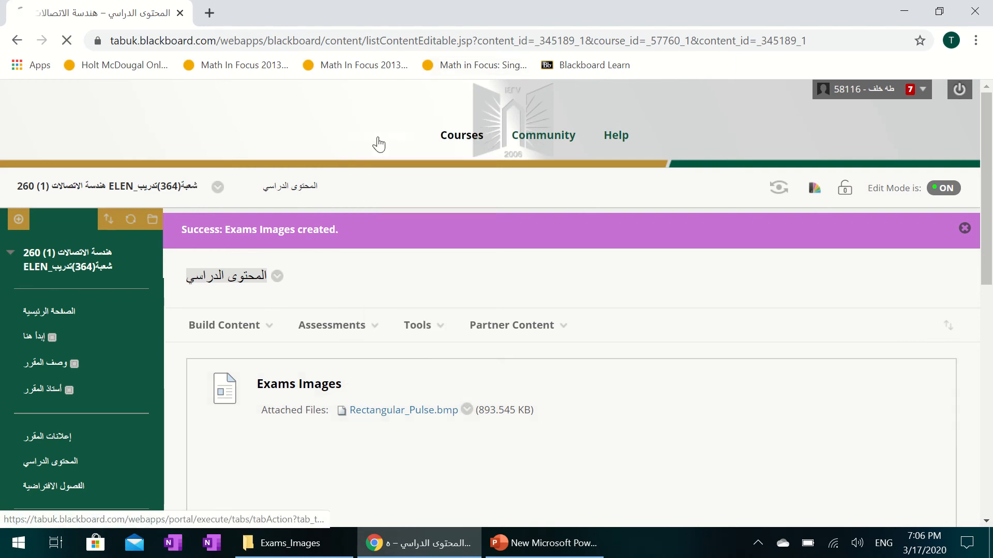
scroll(446, 344, down, 10)
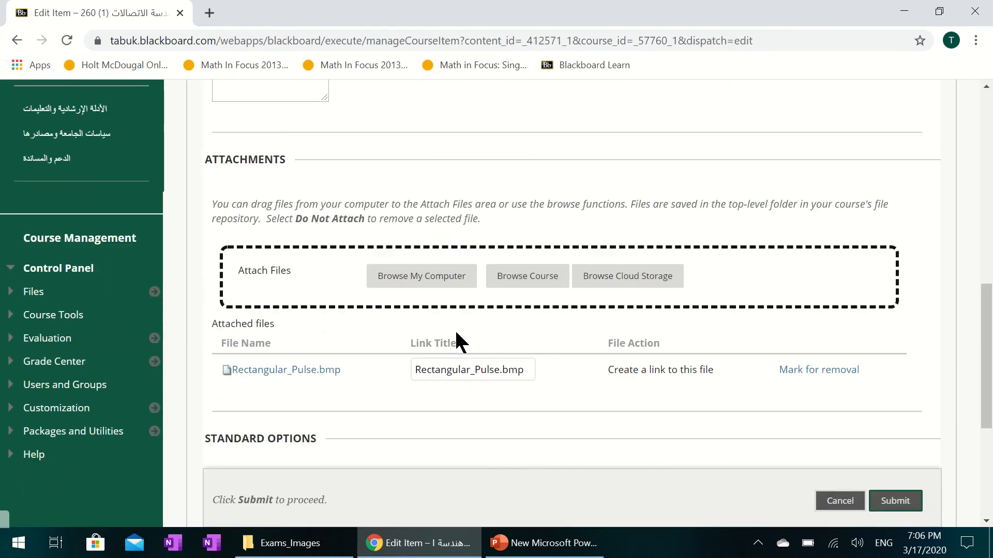
scroll(450, 307, down, 1)
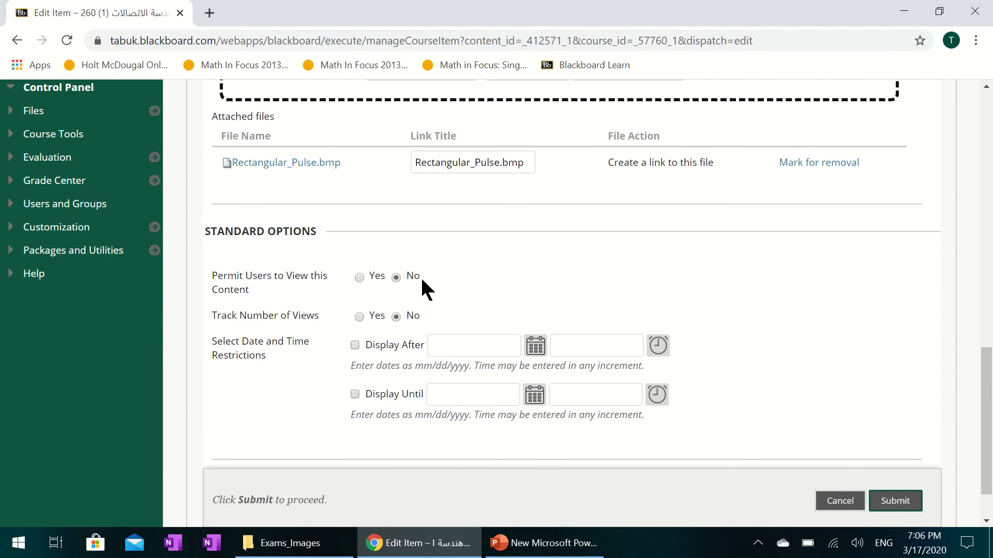
click(891, 502)
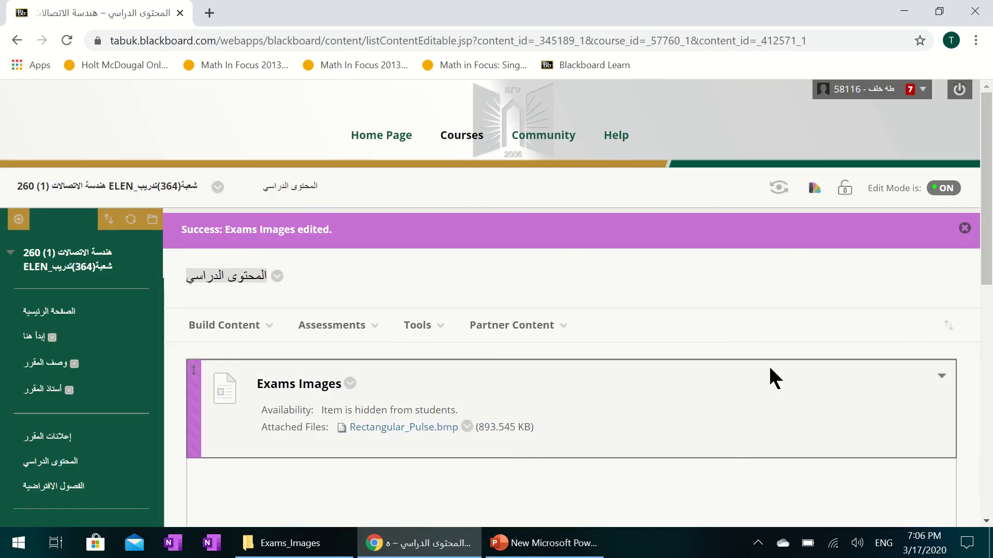
Step: View the attached Rectangular_Pulse.bmp file of the Exams Images item and close it
click(416, 429)
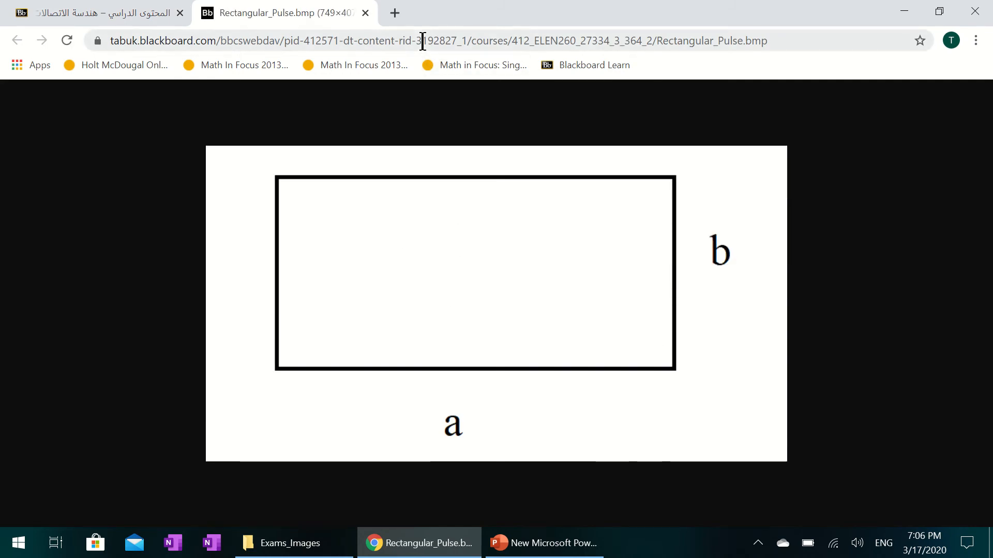
click(365, 13)
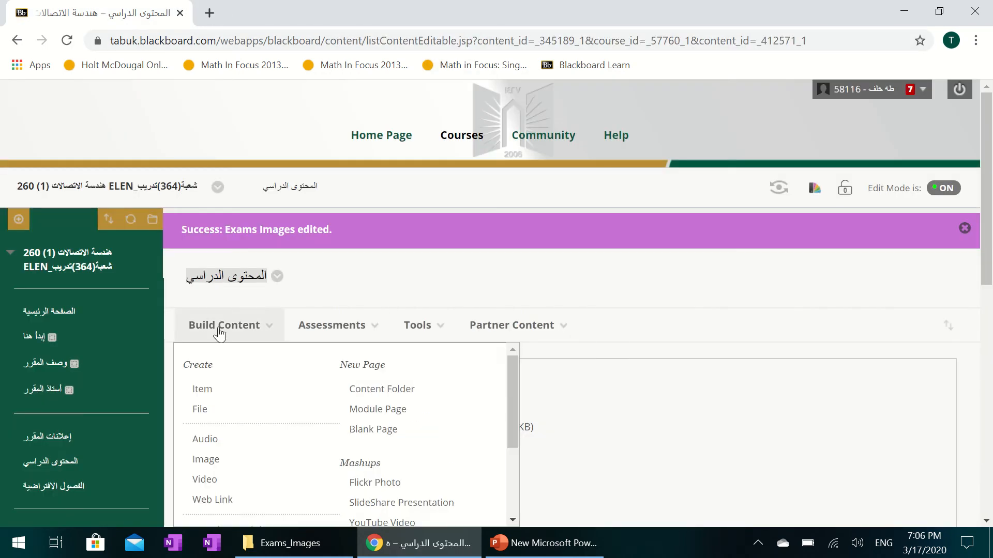
Step: Open the course's الإختبارات (tests) area
scroll(124, 385, down, 3)
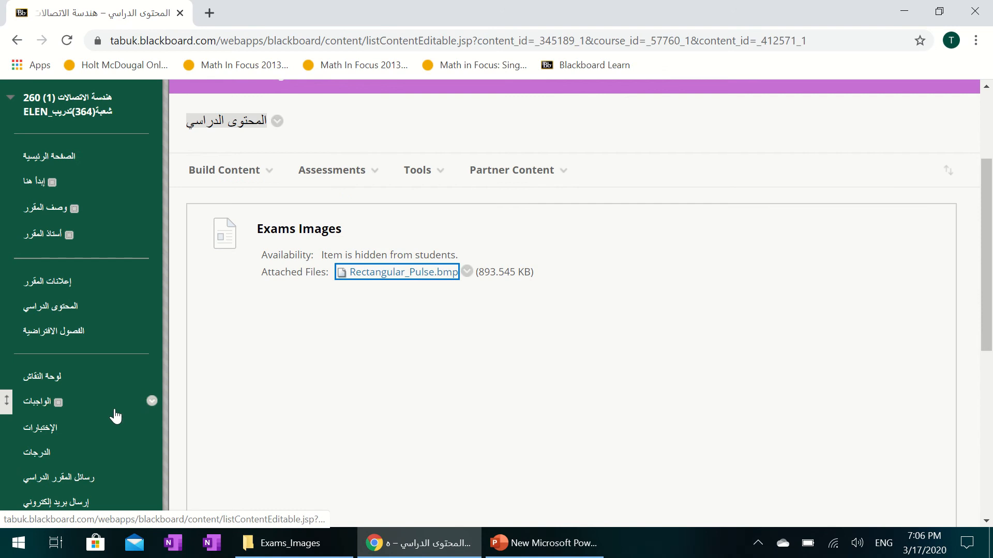
click(57, 434)
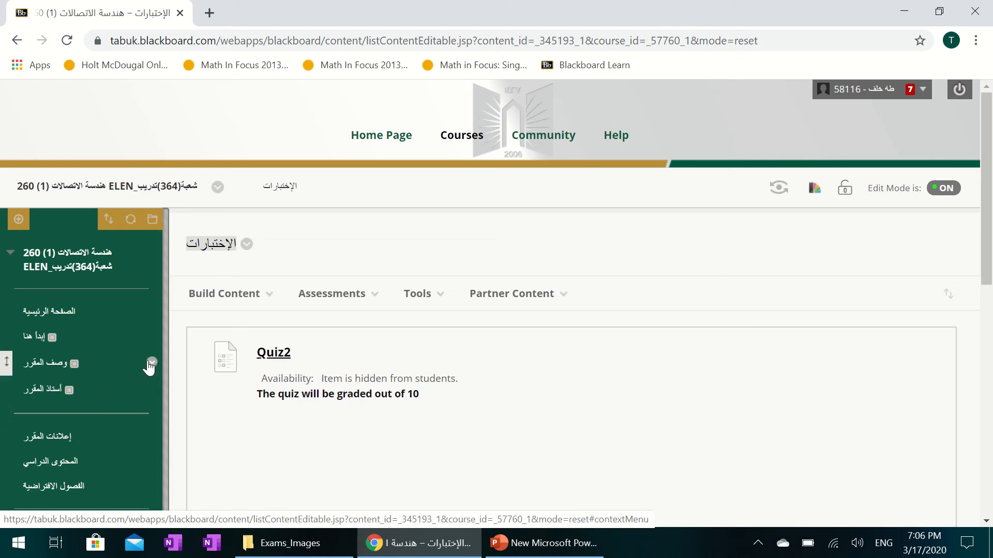
click(423, 299)
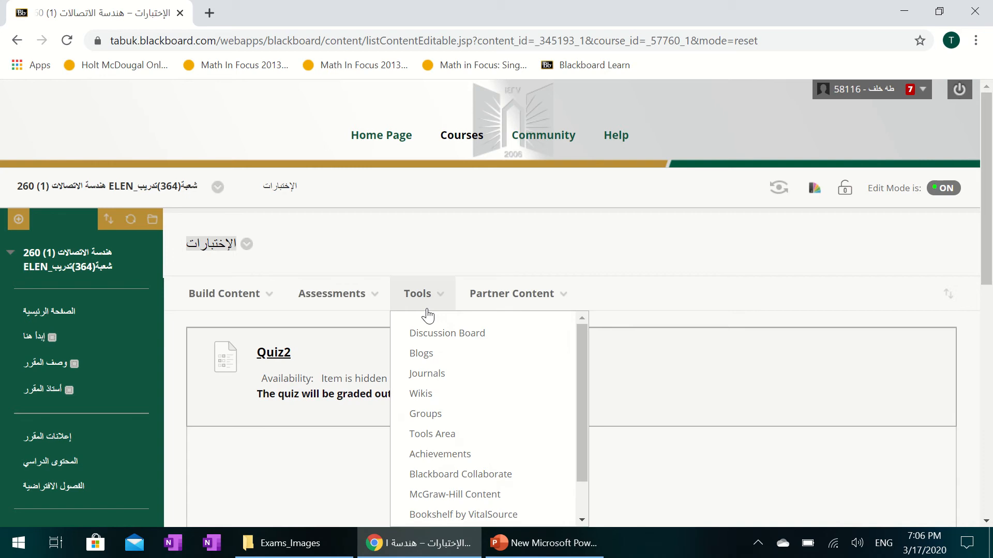
scroll(432, 310, down, 1)
mouse_move(347, 228)
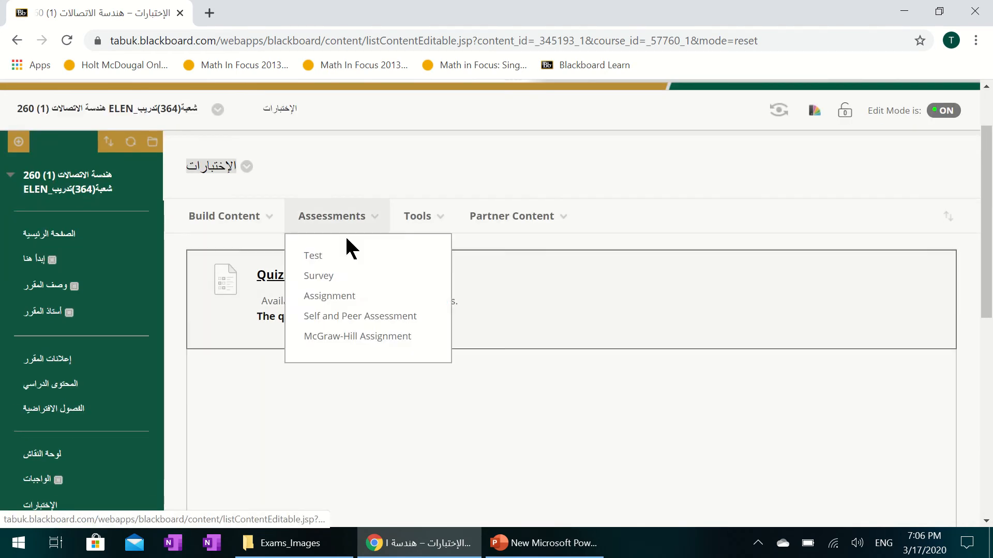
click(441, 223)
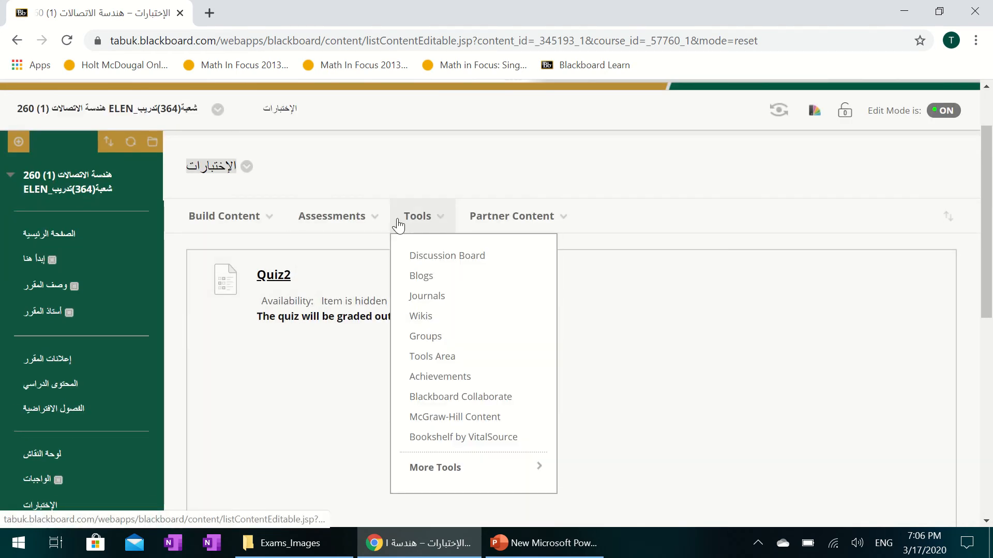
Step: Start creating a new test in the الإختبارات area
click(375, 218)
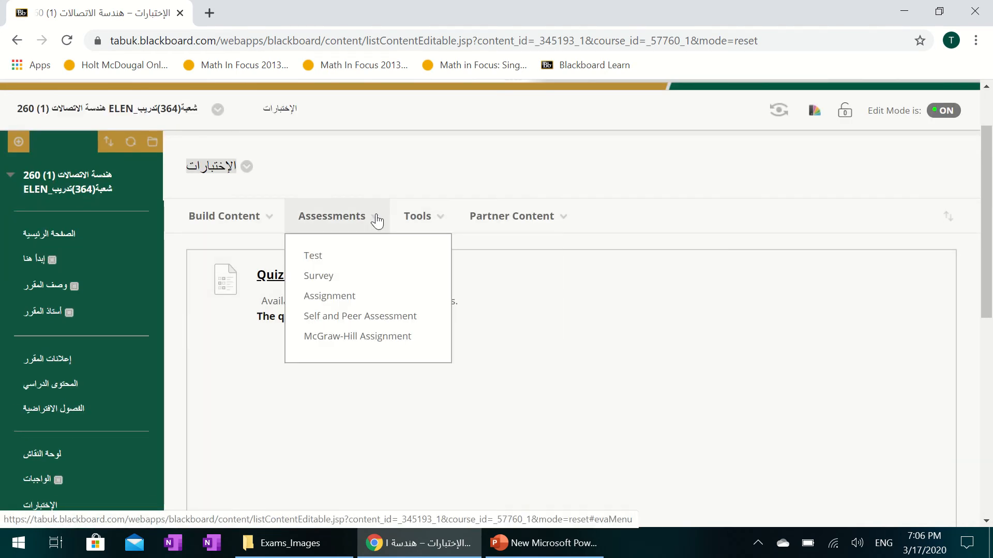
click(313, 257)
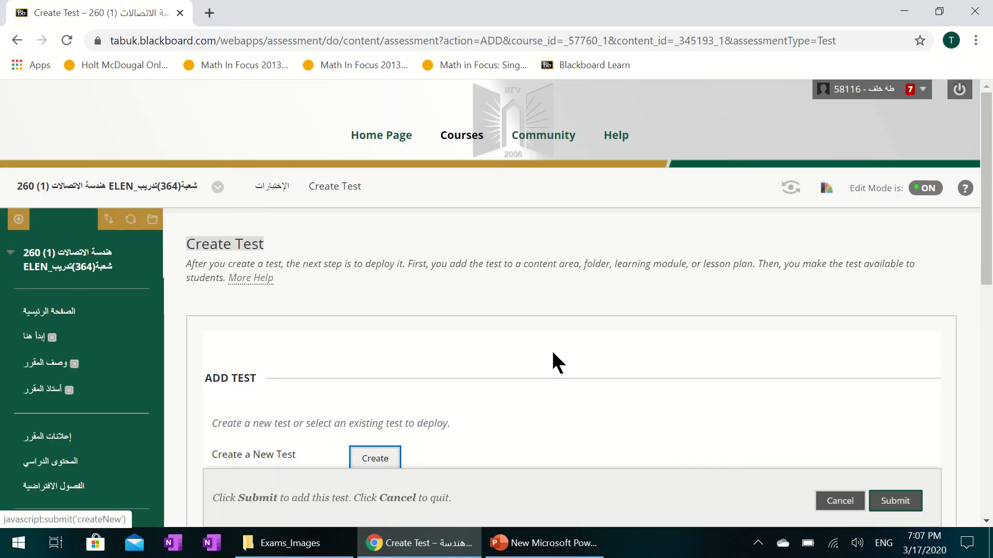
scroll(577, 359, down, 3)
click(384, 306)
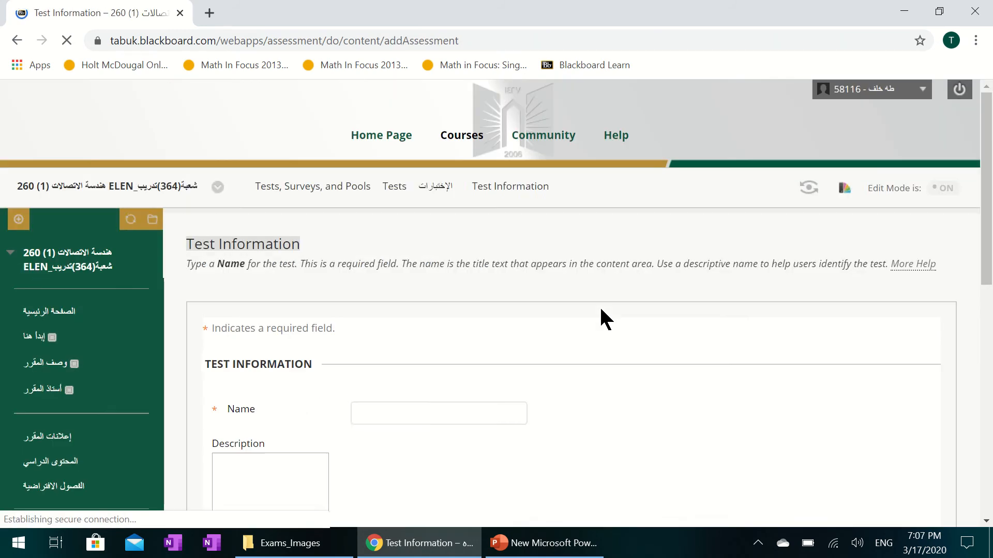
Step: Name the new test Quiz9, leave its description and instructions empty, and submit the test information
click(470, 406)
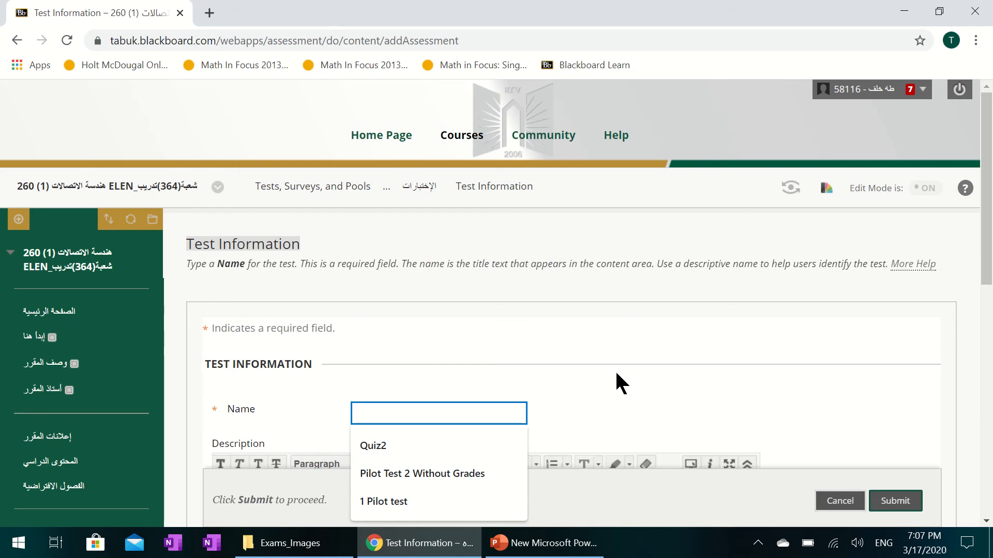
text(Q)
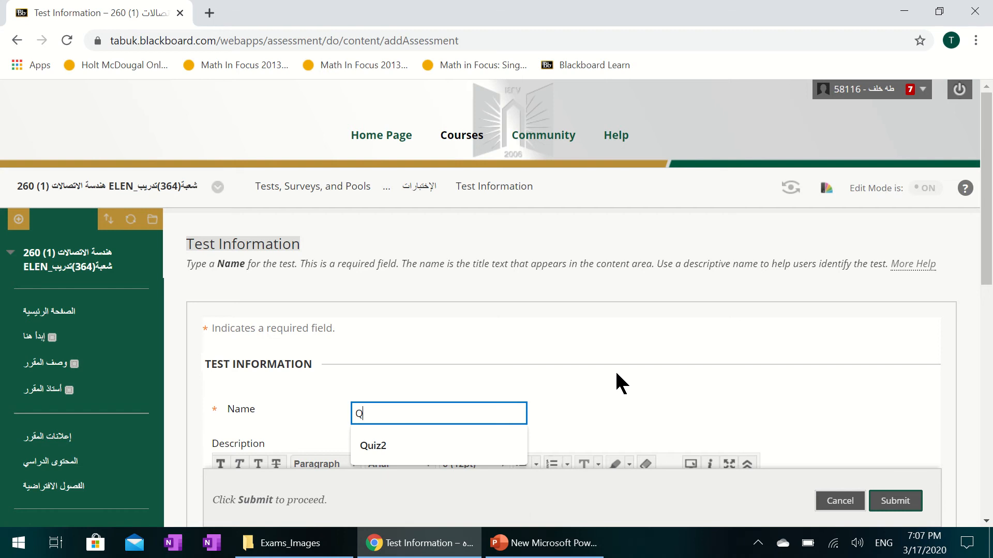
text(i)
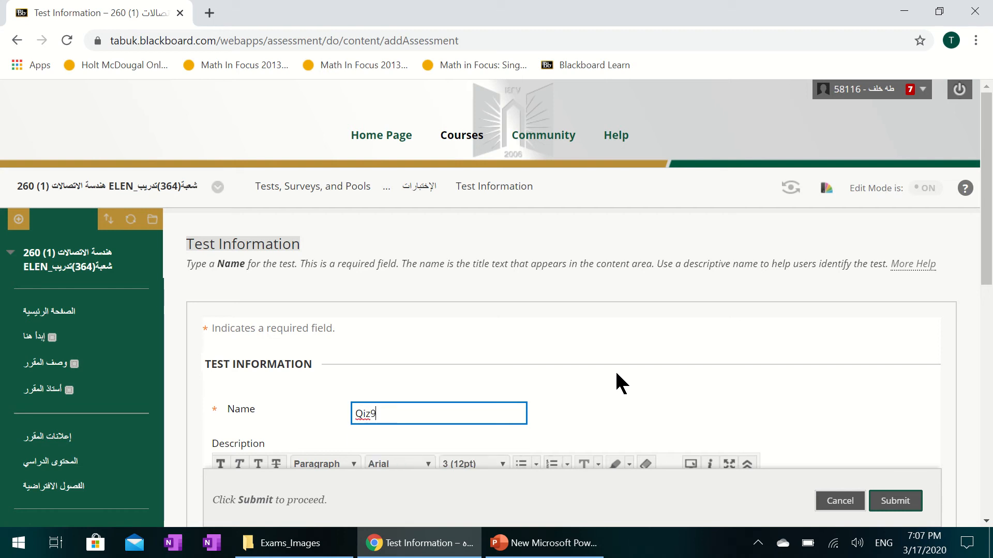
text(z9)
click(644, 365)
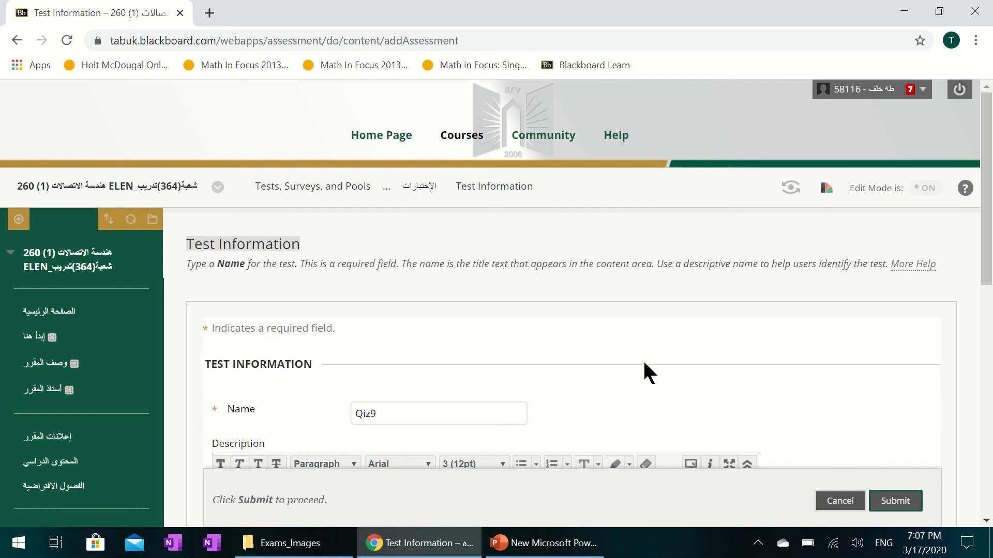
scroll(644, 359, down, 3)
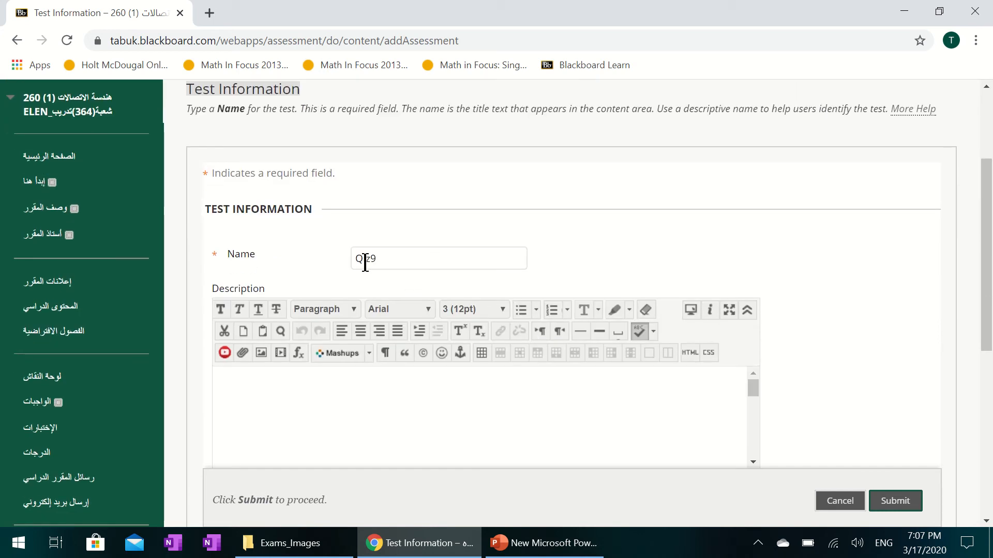
click(365, 262)
text(u)
scroll(621, 244, down, 3)
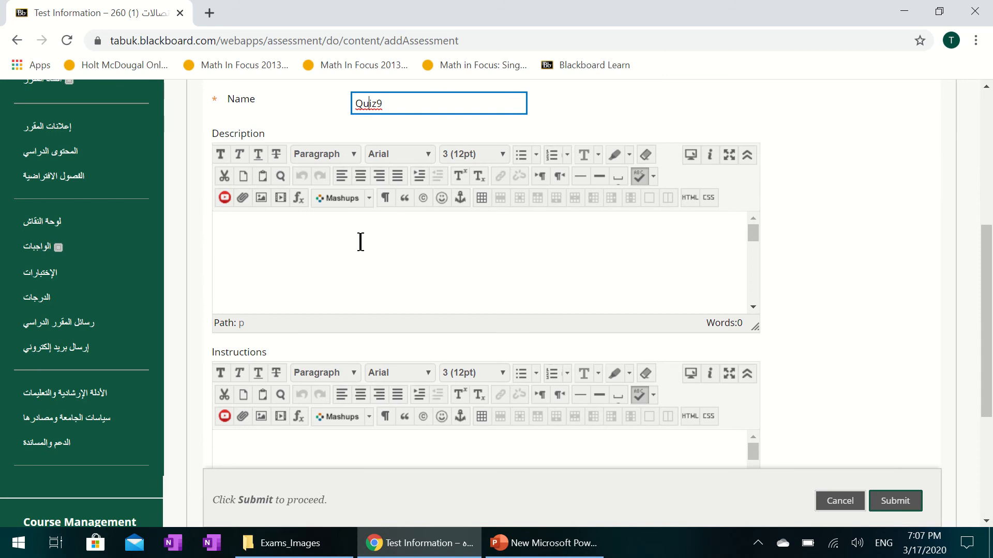
scroll(595, 341, down, 3)
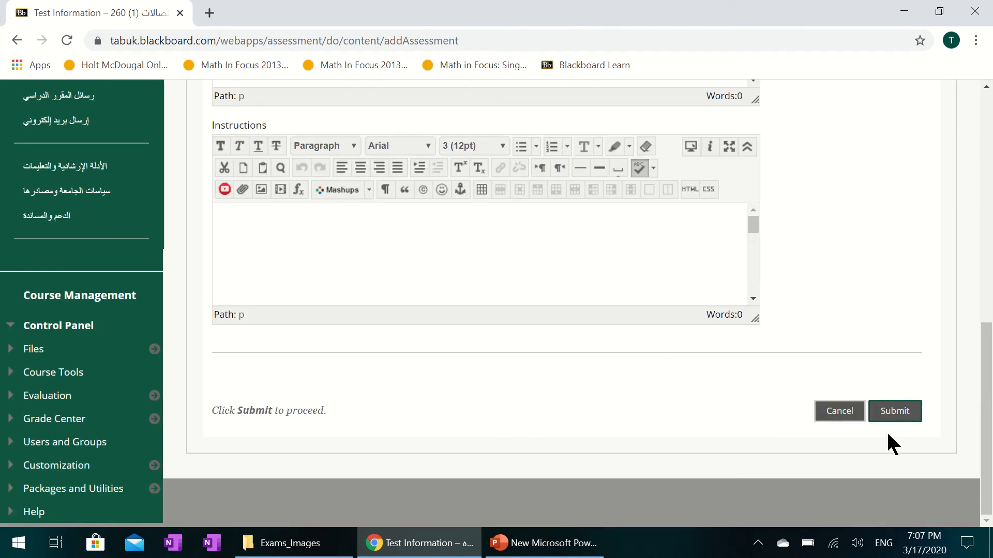
click(888, 414)
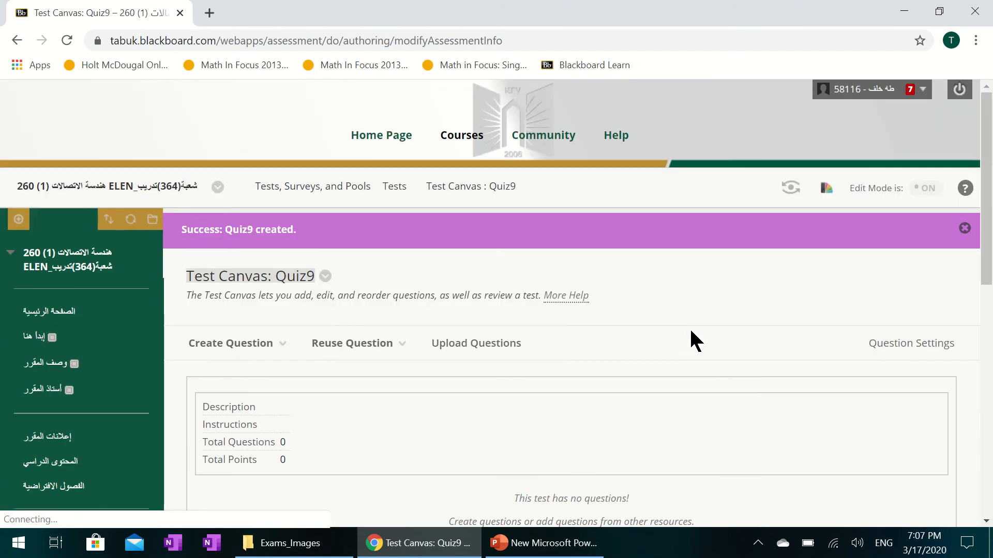
Step: Add a Calculated Formula question to the Quiz9 test
scroll(553, 329, down, 3)
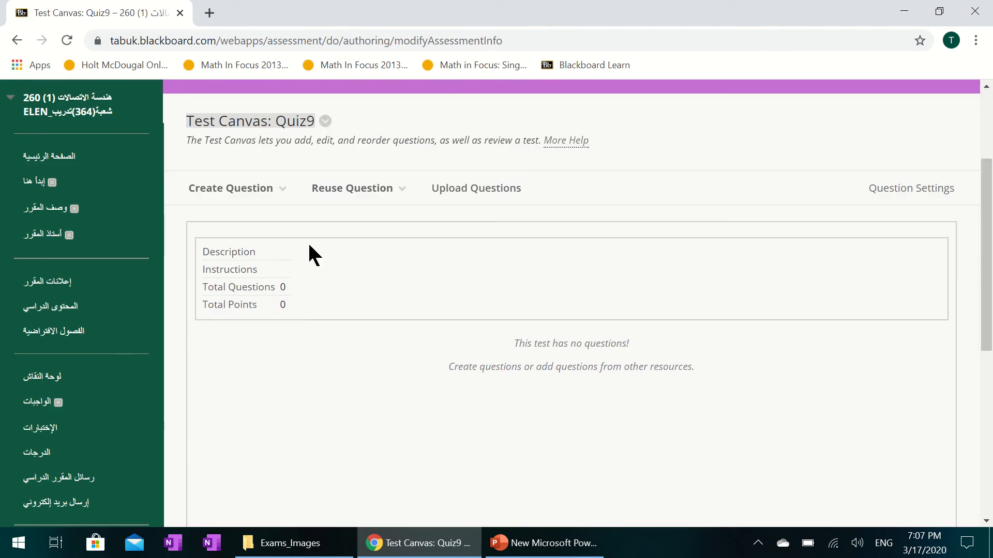
click(243, 189)
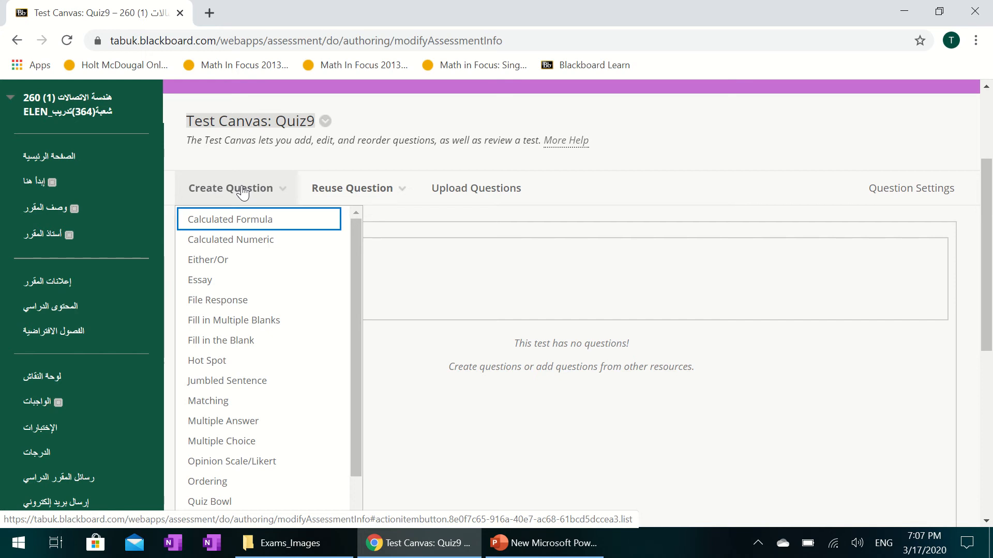
mouse_move(256, 192)
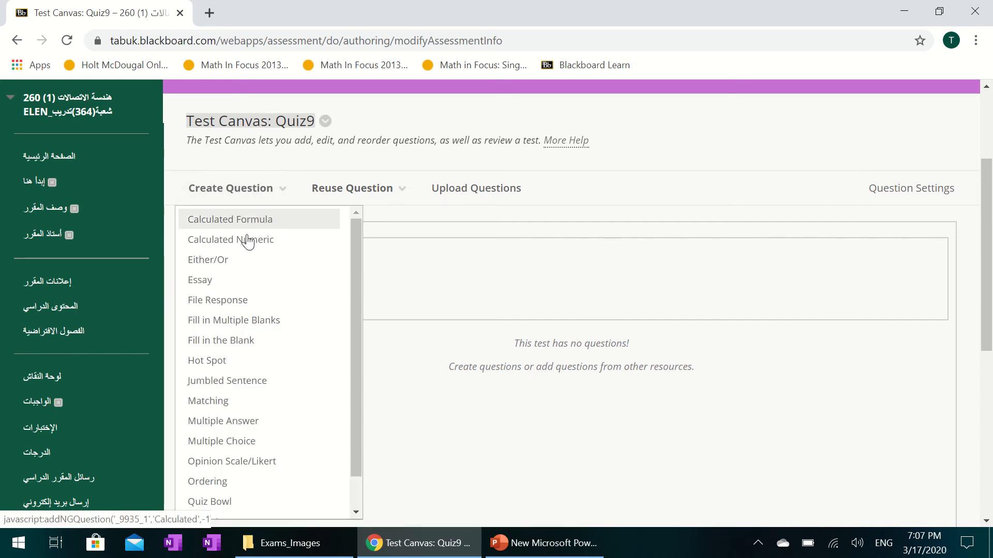
click(280, 224)
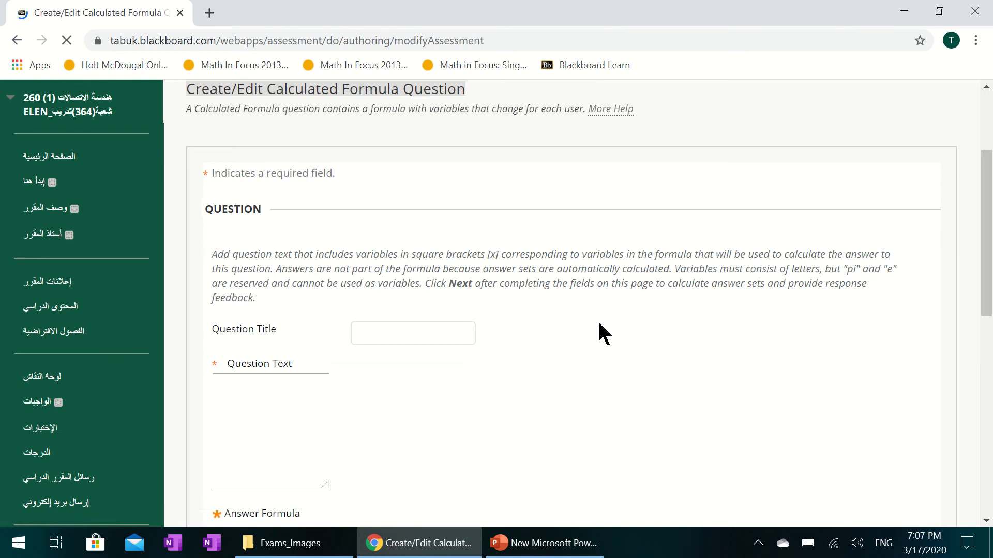
Step: Enter "Area of rect" as the question title
click(424, 334)
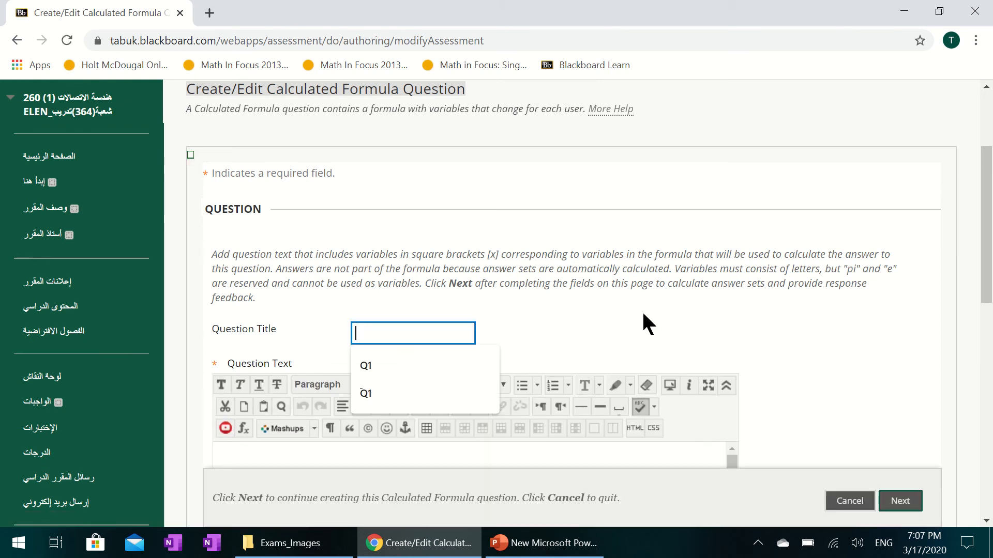
scroll(669, 279, down, 1)
click(420, 252)
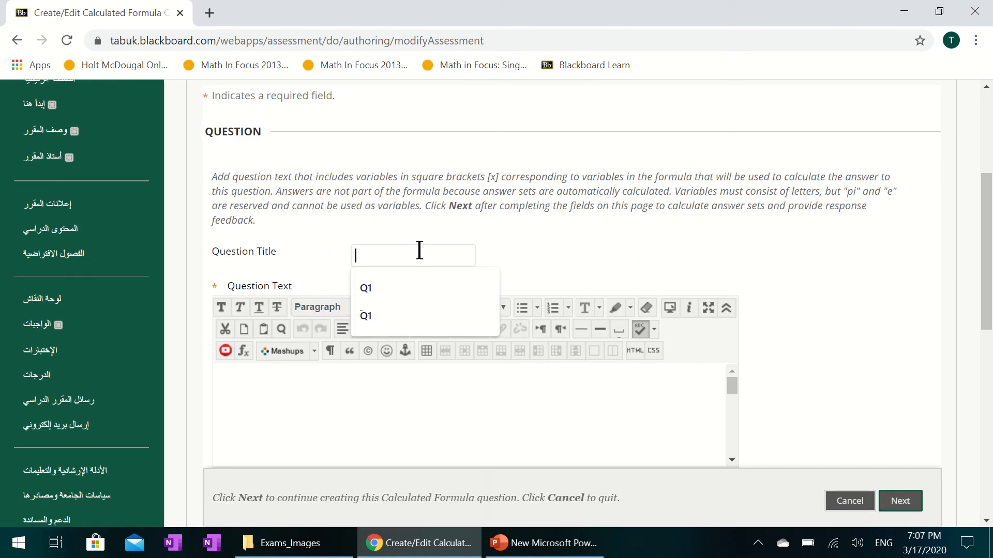
text(Area )
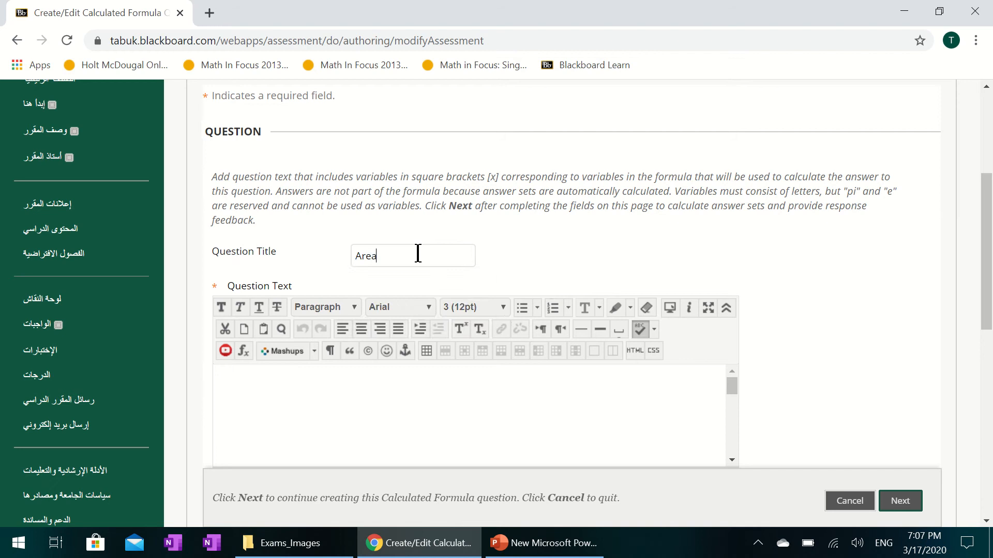
text(of rect)
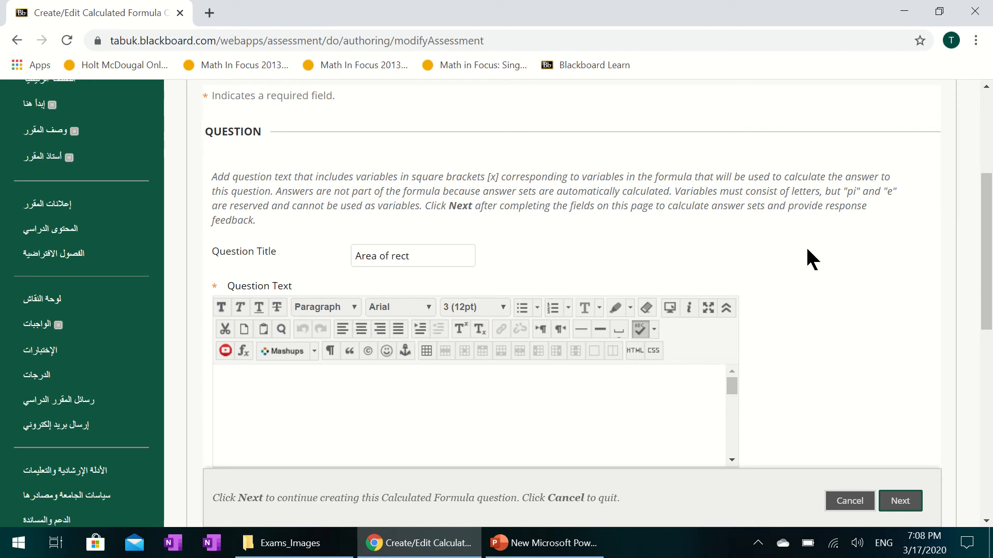
scroll(808, 254, down, 1)
click(464, 307)
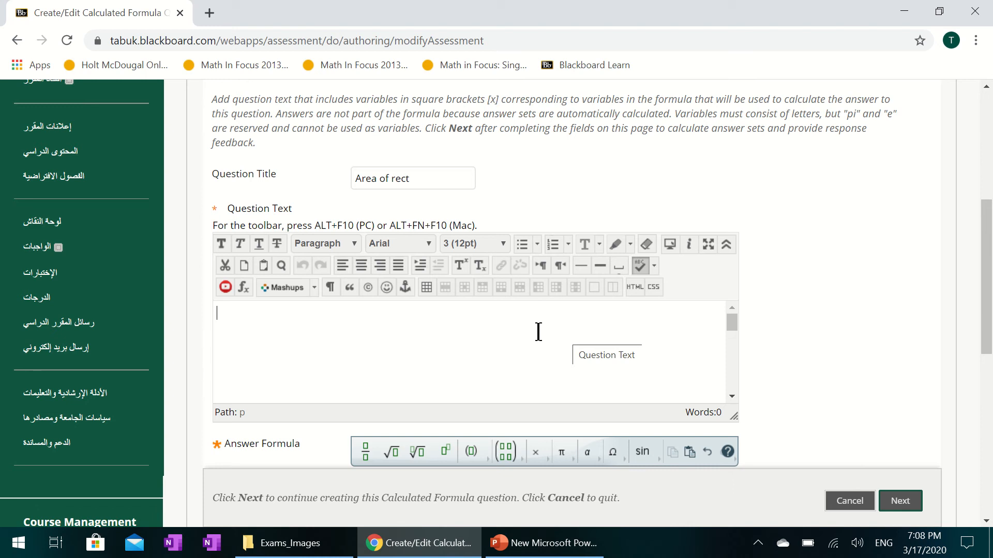
right_click(492, 332)
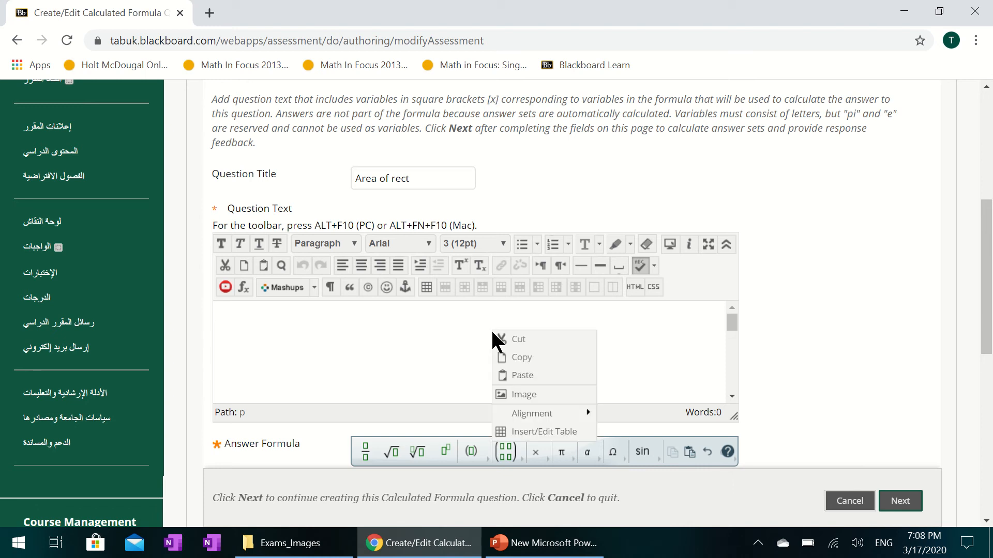
click(523, 394)
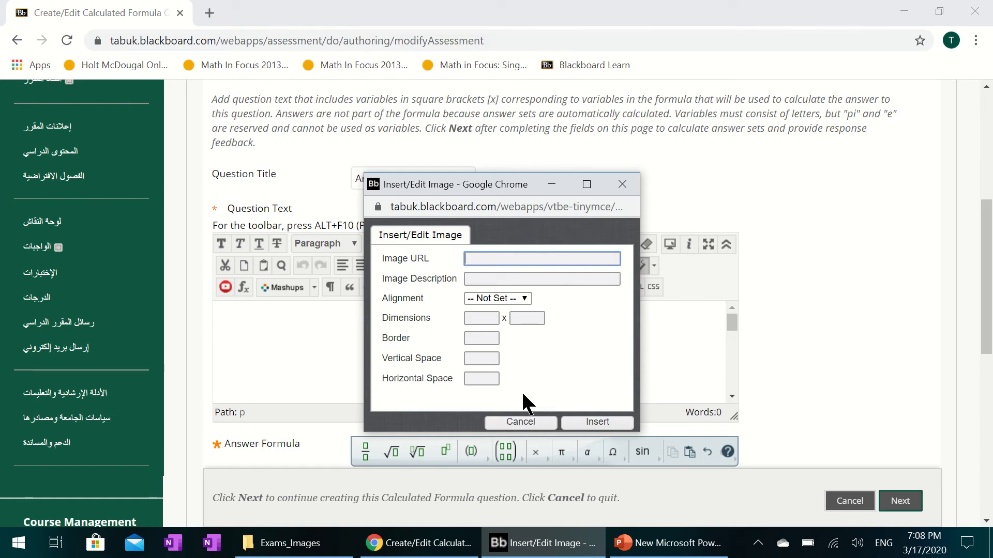
click(521, 422)
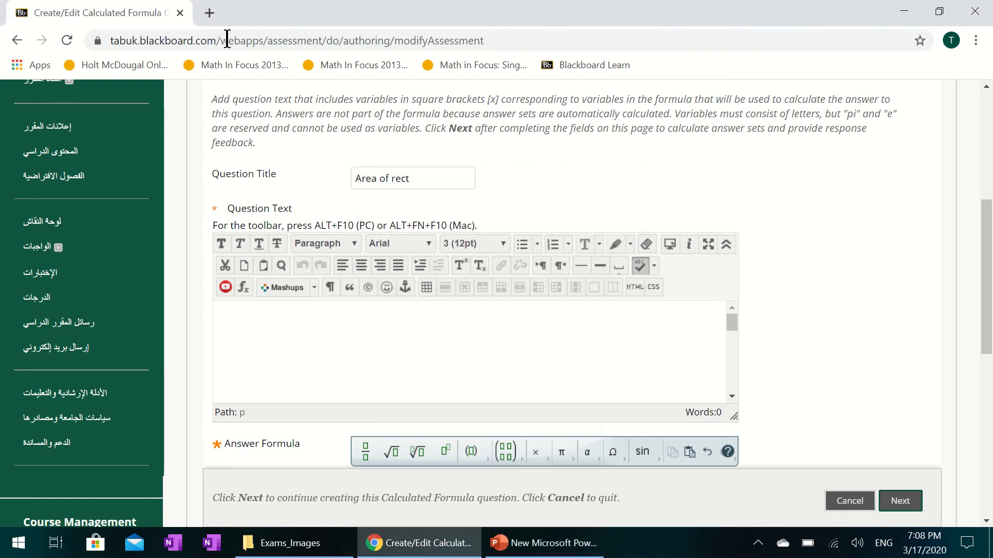
Step: Open Blackboard Learn in a new browser tab and enter the ELEN 260 هندسة الاتصالات (1) training course, section 364
click(209, 13)
click(550, 67)
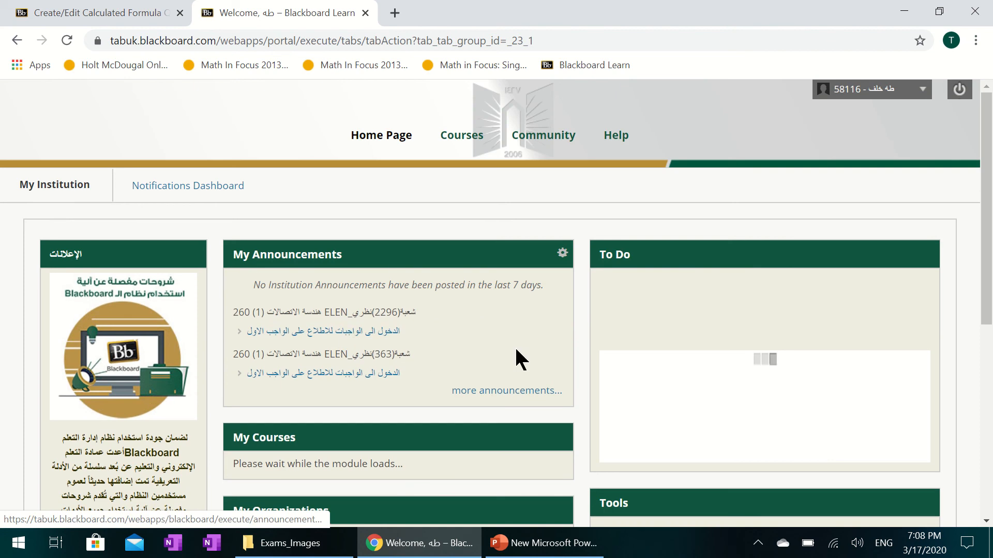
scroll(362, 232, down, 5)
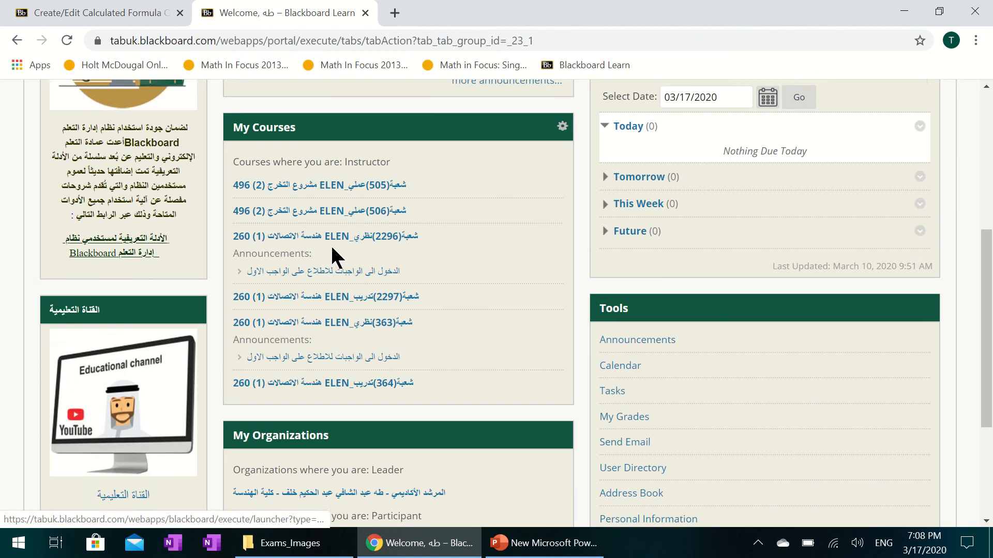
scroll(331, 245, up, 1)
scroll(363, 253, down, 1)
click(367, 383)
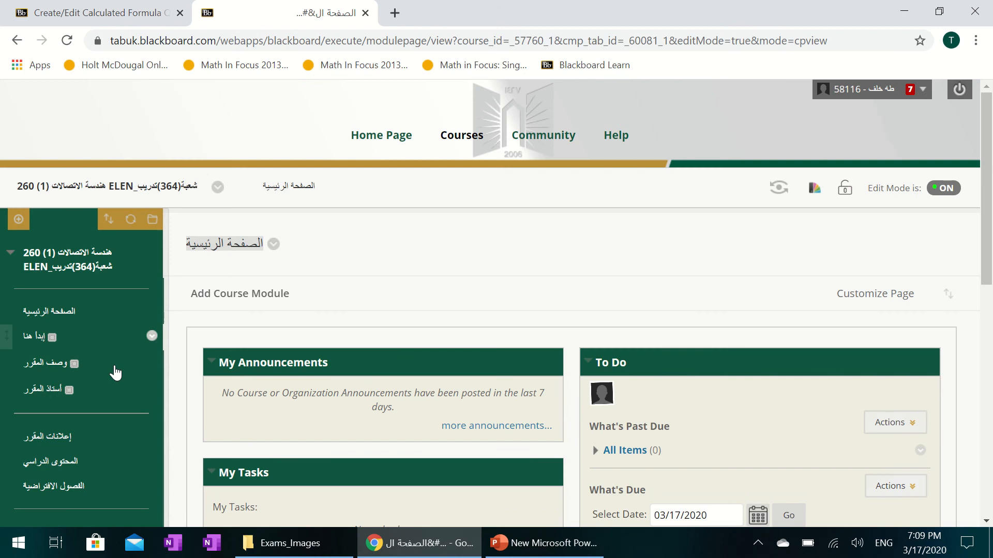
Step: Open Rectangular_Pulse.bmp from the Exams Images item in the المحتوى الدراسي area and copy the image's web address
scroll(108, 357, down, 1)
click(71, 385)
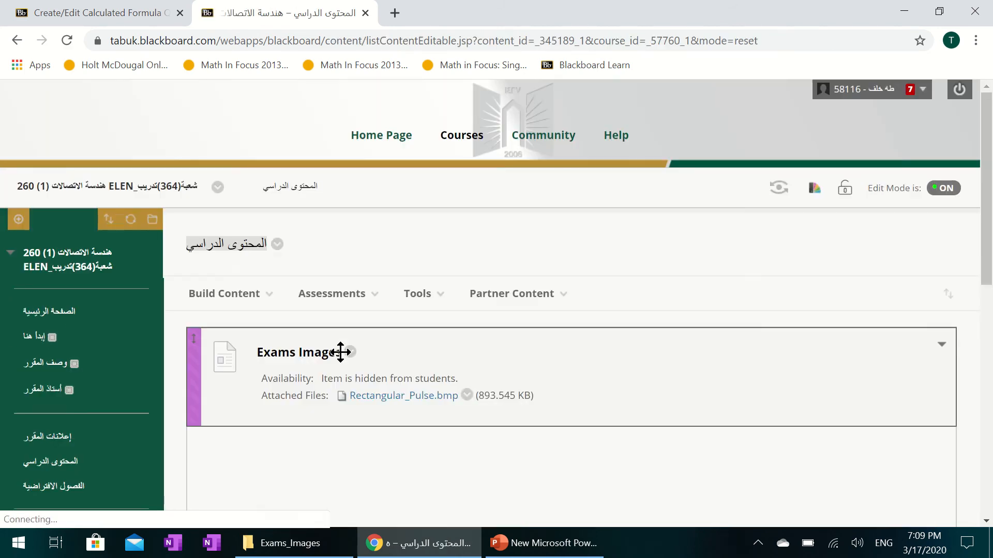
scroll(341, 356, down, 4)
scroll(345, 364, up, 1)
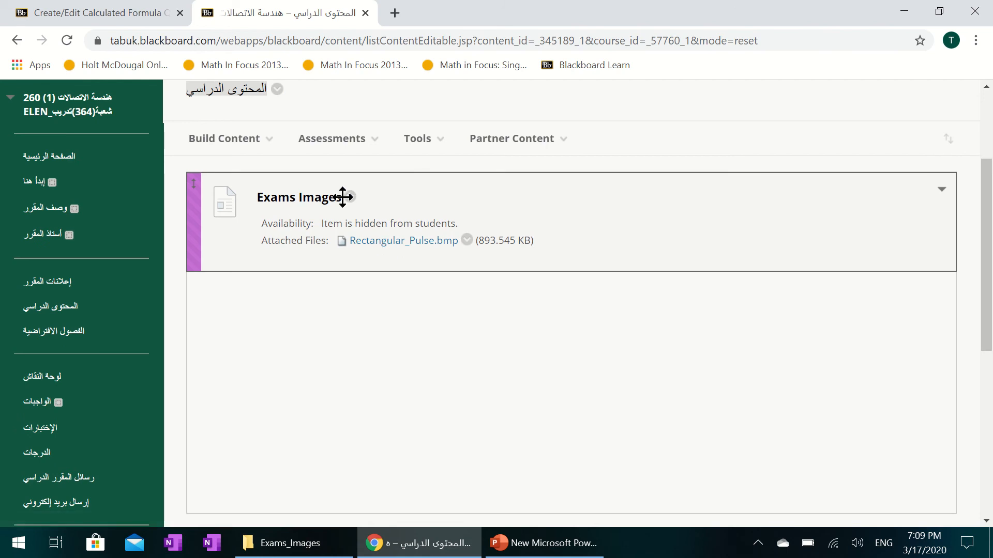
click(402, 245)
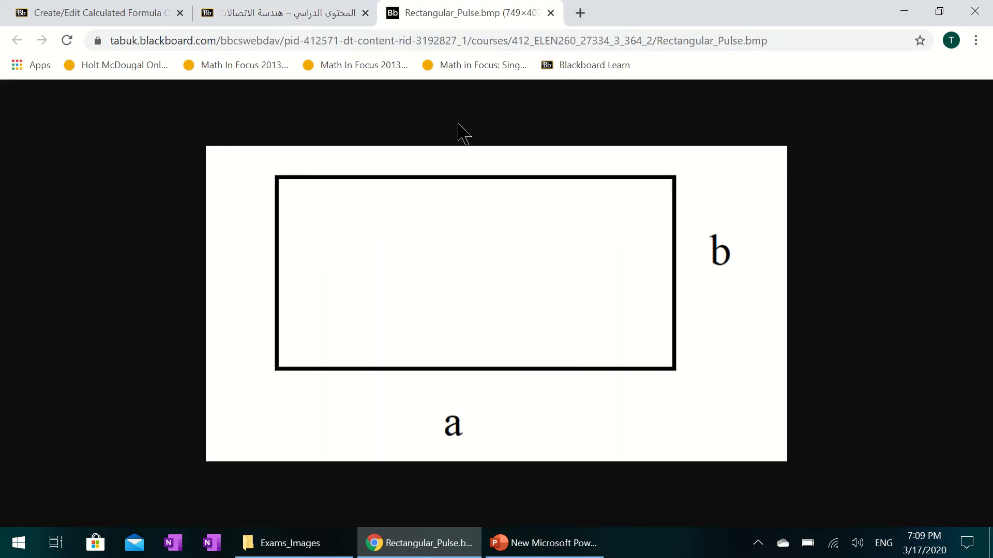
click(507, 42)
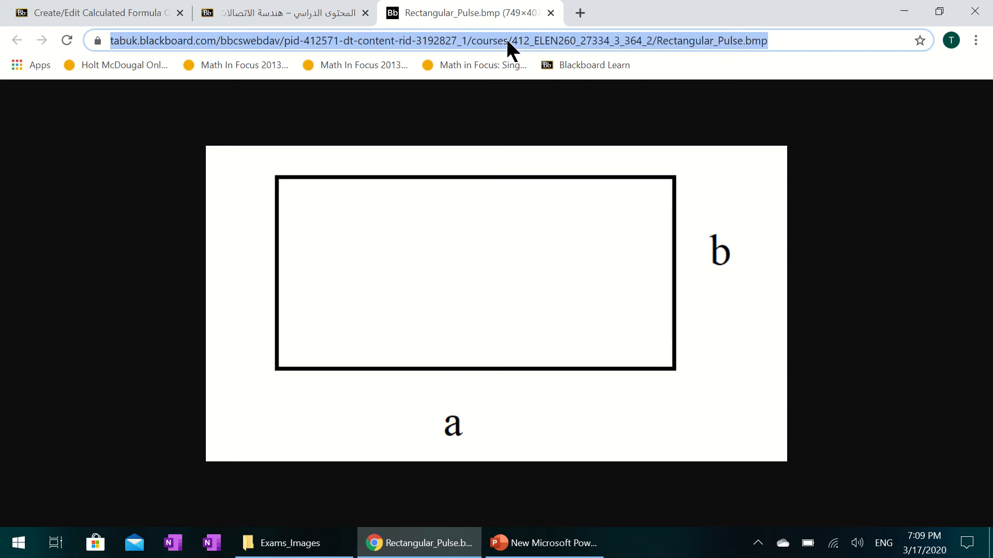
right_click(507, 41)
click(552, 125)
Step: Insert the Rectangular_Pulse.bmp image into the question text using its copied web address
click(273, 13)
click(331, 139)
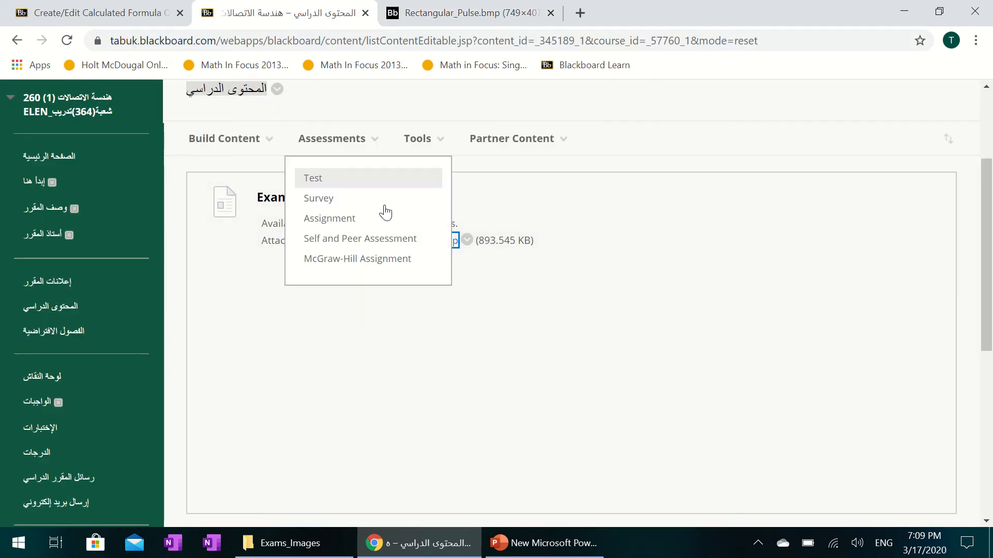
click(126, 14)
right_click(413, 329)
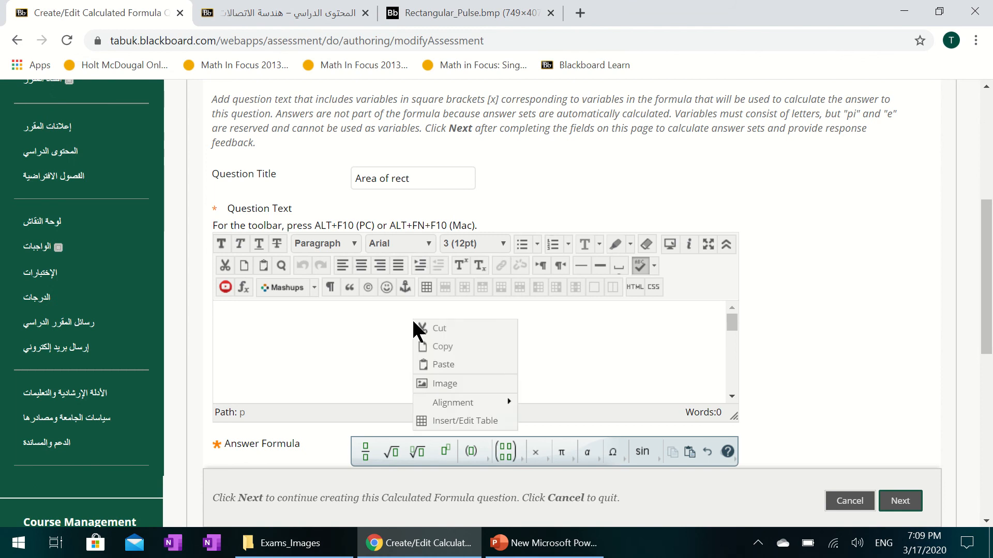
click(436, 389)
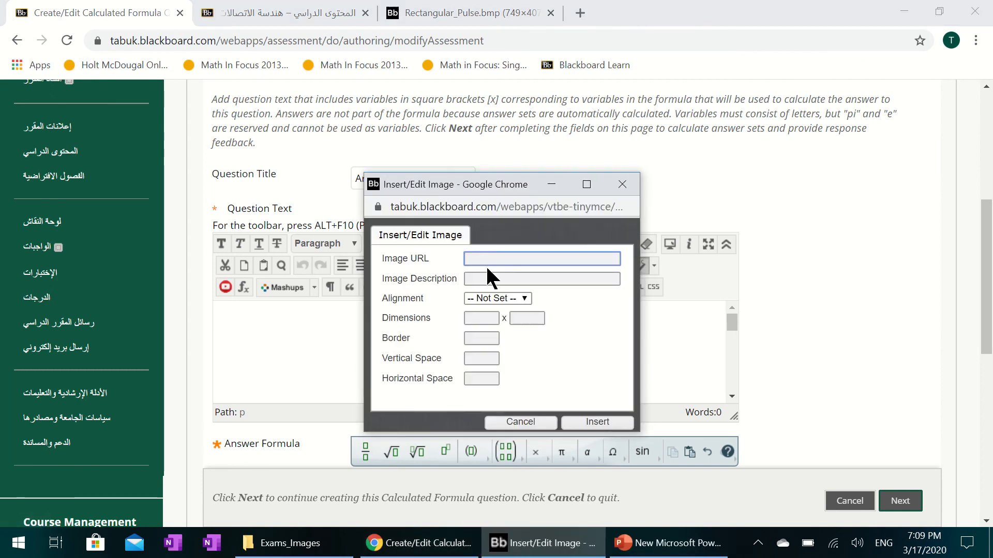
click(486, 258)
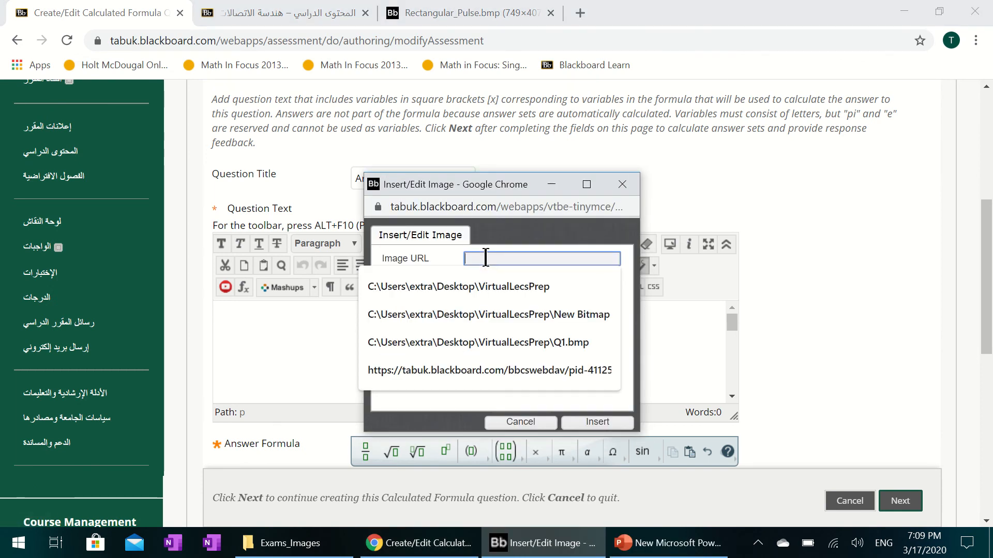
key(ctrl+v)
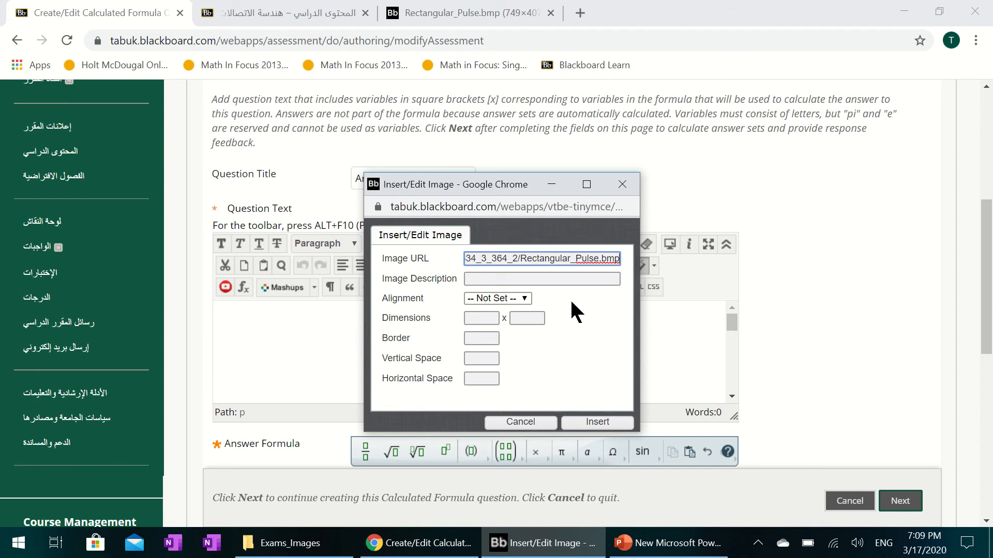
click(610, 421)
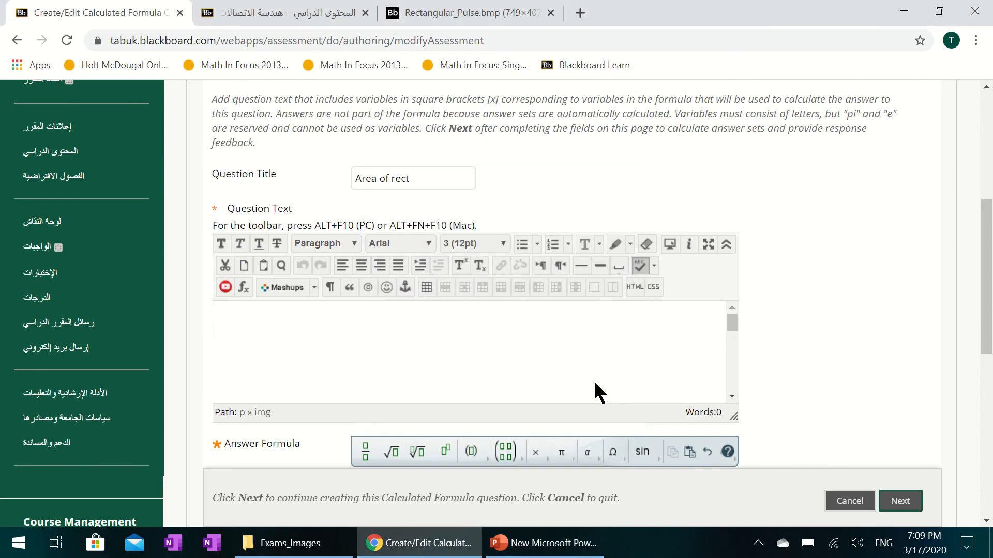
scroll(579, 361, down, 3)
scroll(579, 361, up, 3)
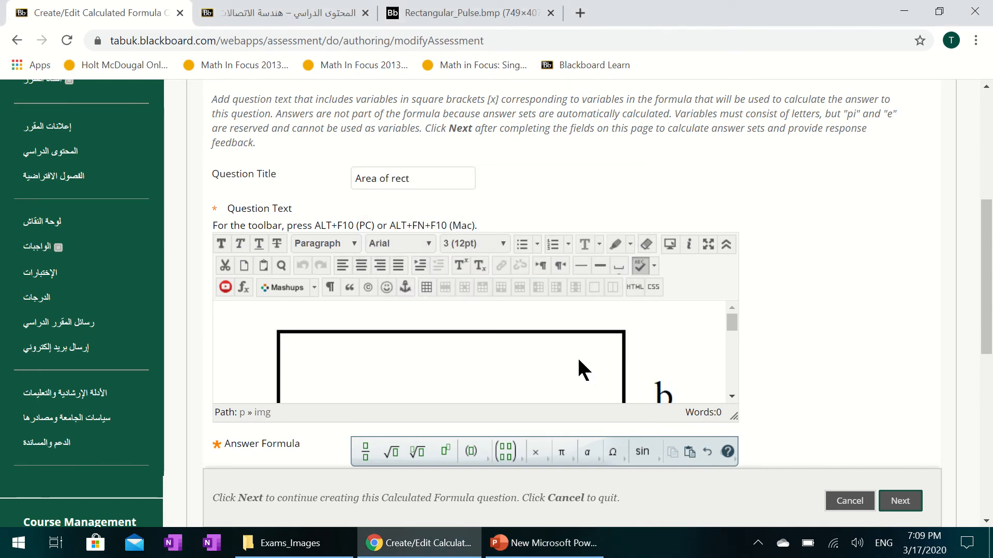
Step: Expand the question text editor to full screen and start the text above the image with "Calculate the area of the rectang"
click(708, 245)
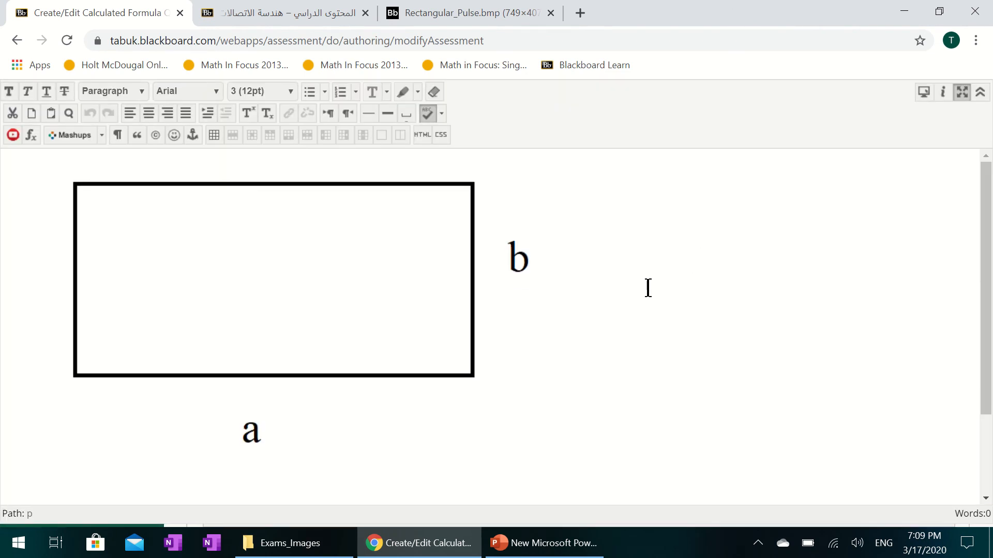
key(Left)
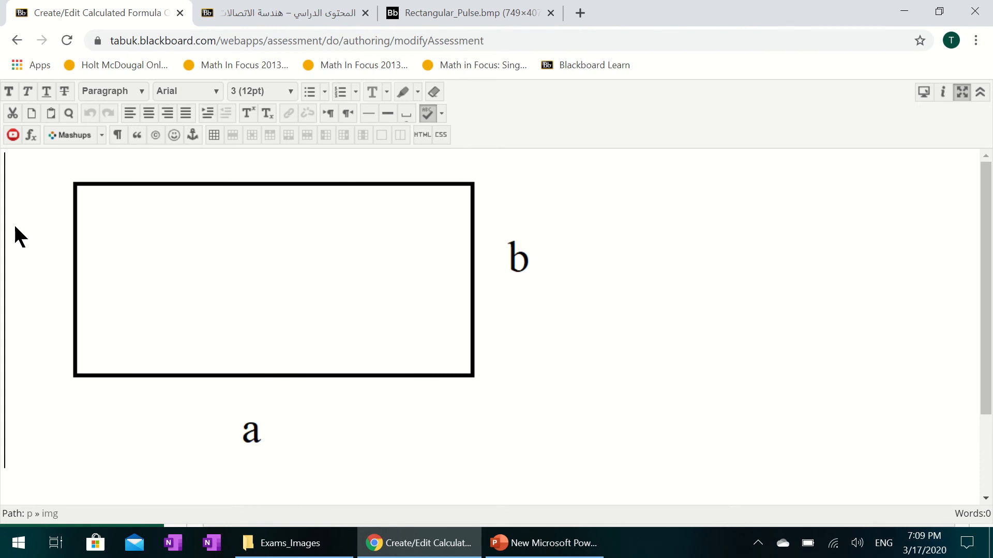
key(Return)
key(Up)
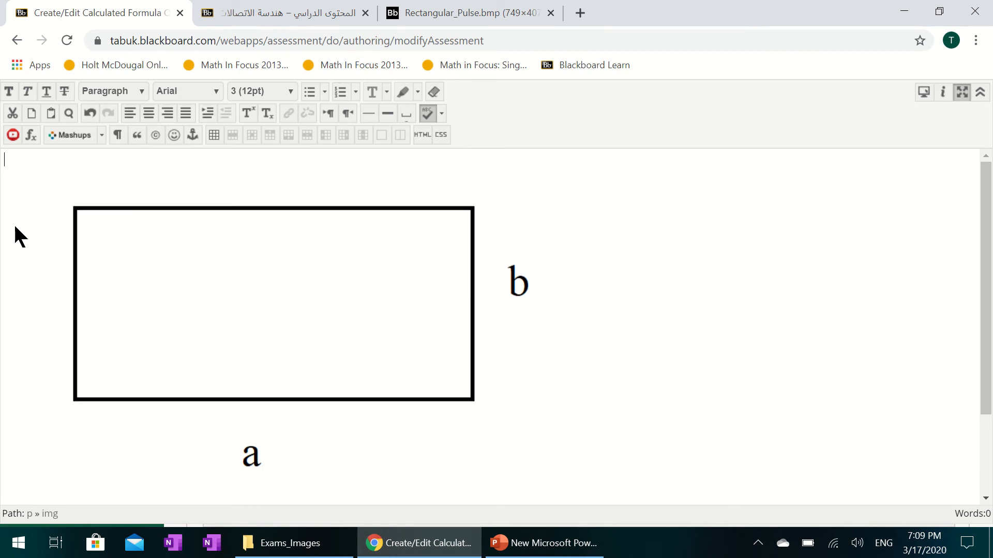
key(Return)
text(C)
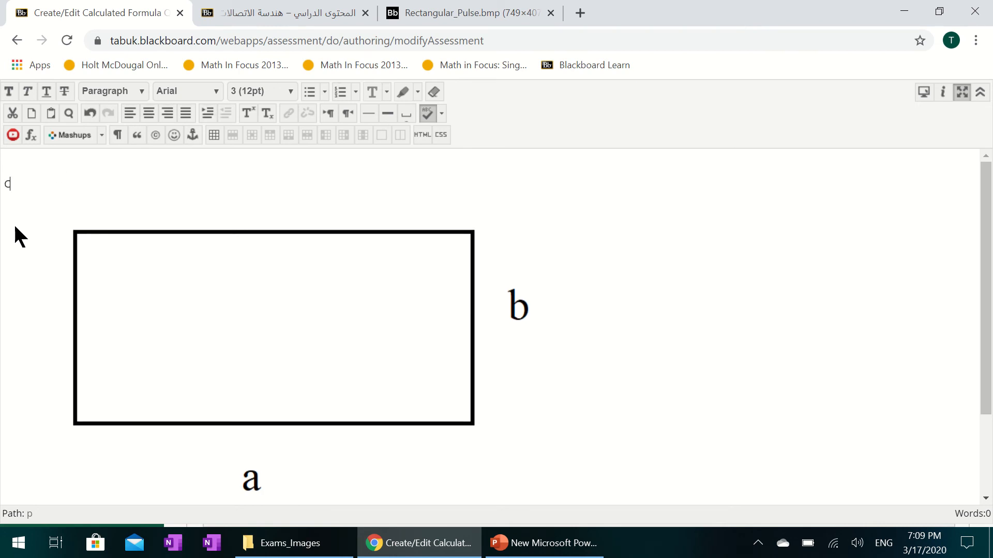
text(alculate the area of the )
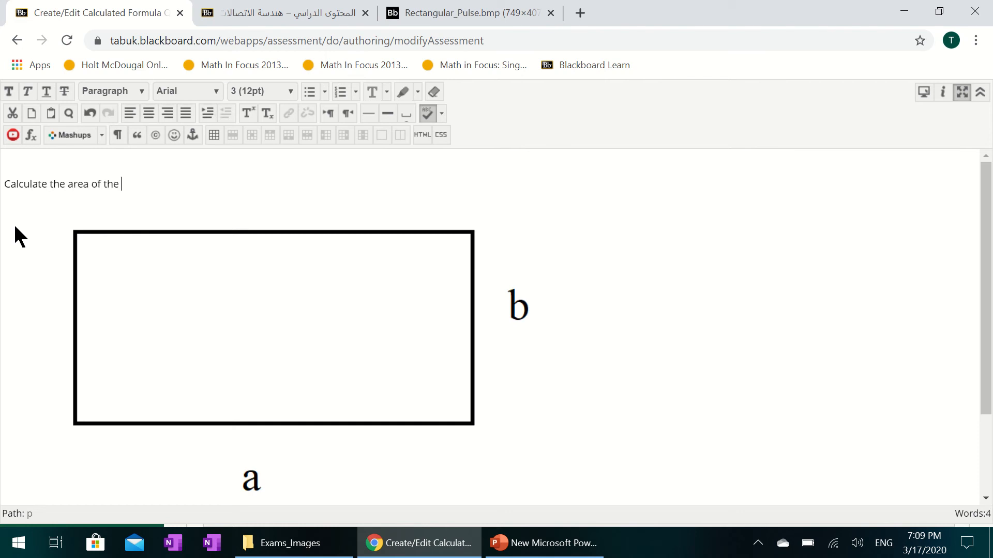
text(rectangul)
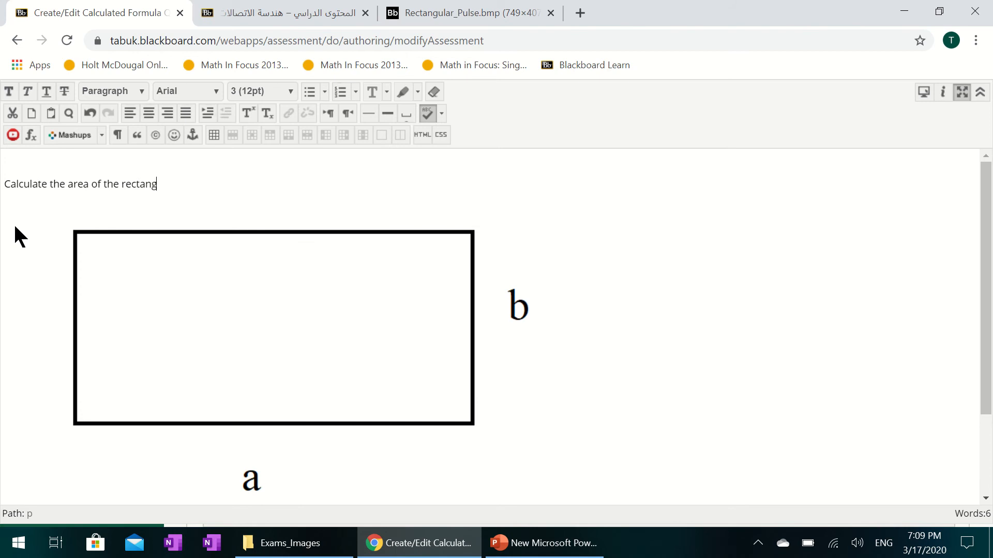
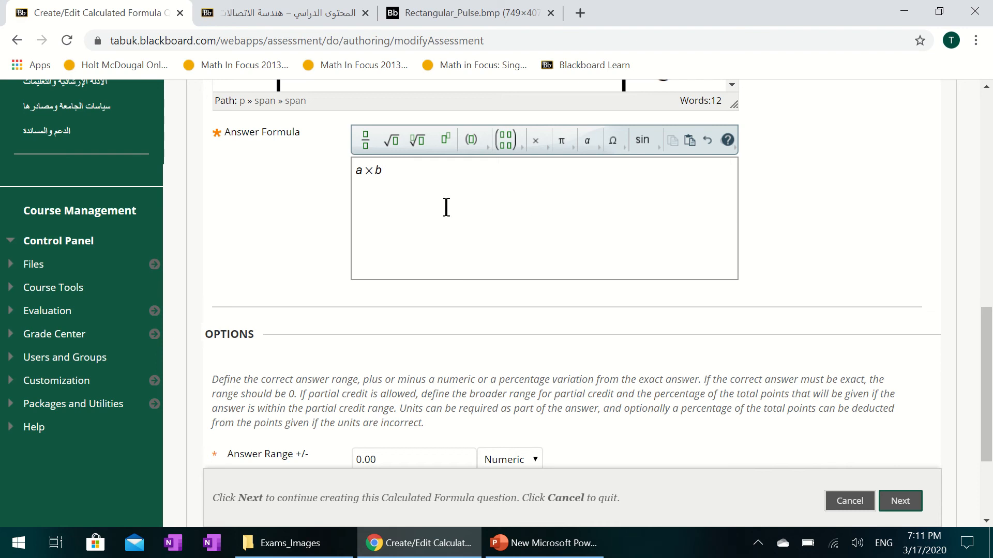
Step: Set the numeric answer range to 0.1 and continue to the variable settings
scroll(364, 243, down, 3)
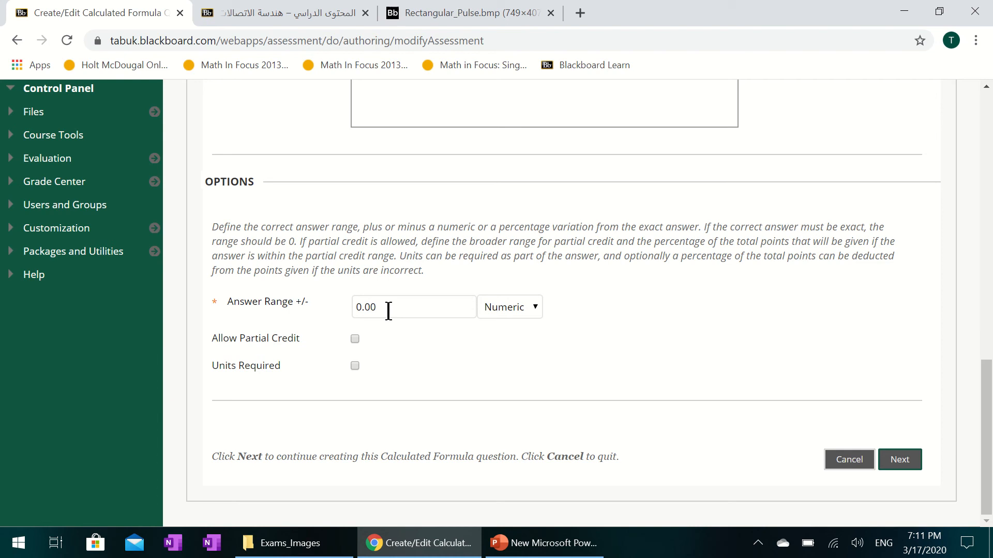
key(BackSpace)
click(394, 315)
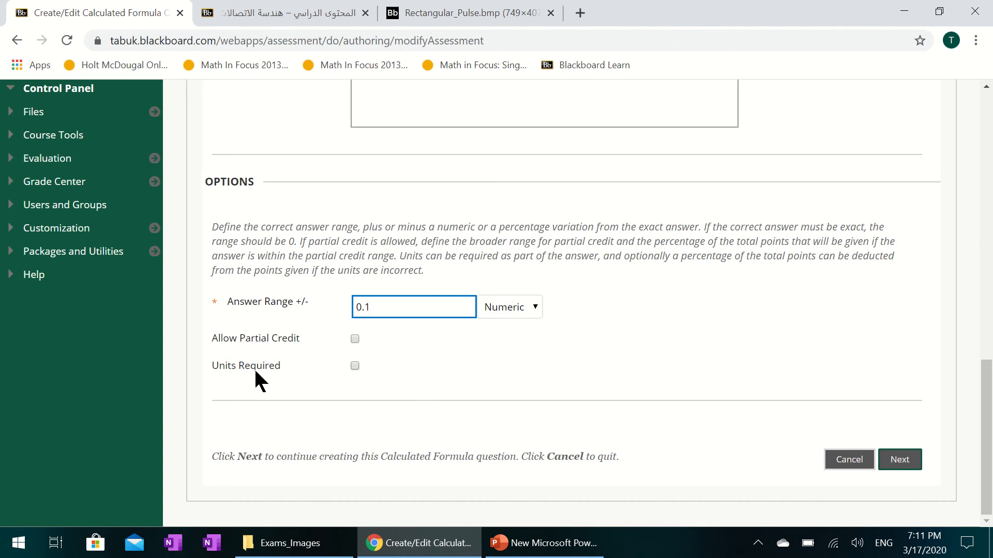
click(902, 464)
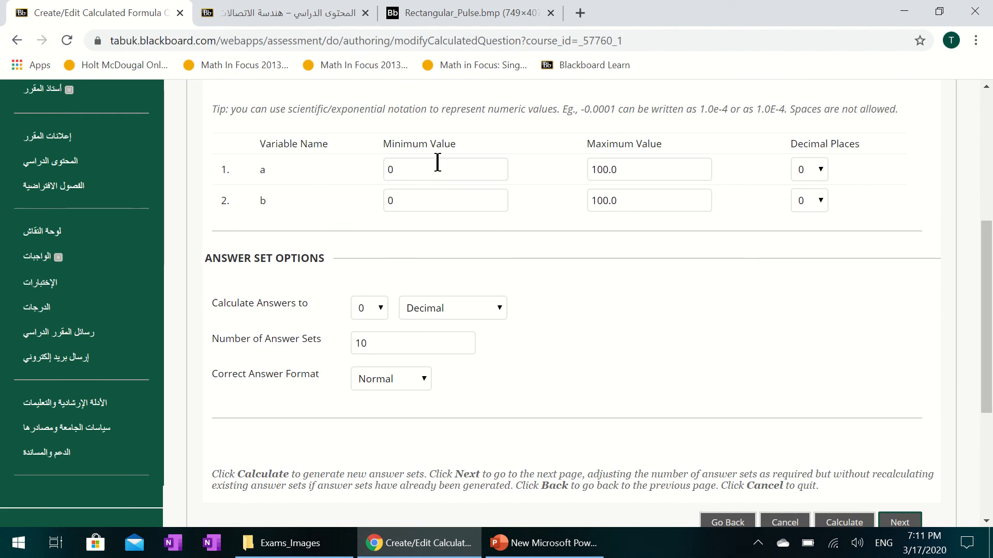
Step: Set variable a's minimum value to 5 and its maximum value to 12
drag(438, 169, 369, 164)
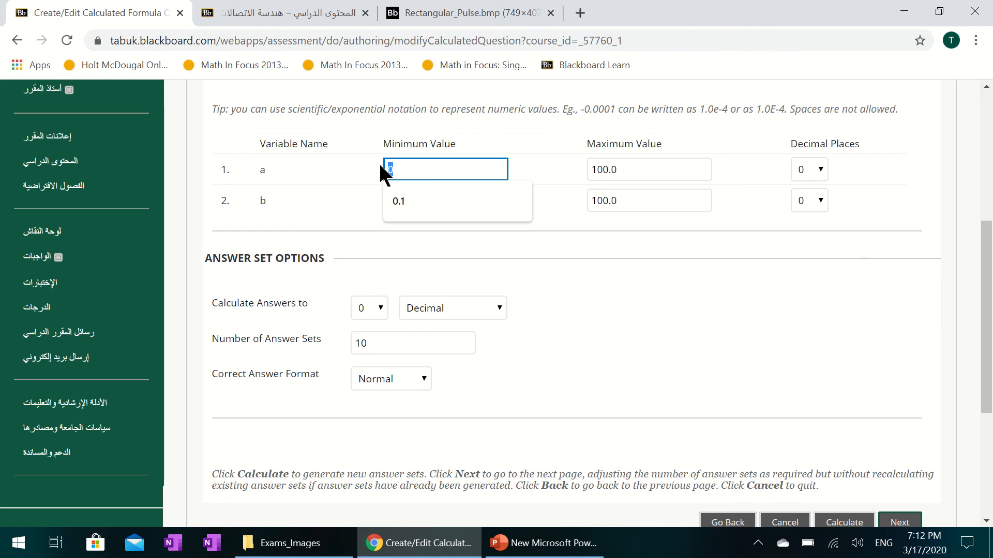
click(406, 13)
click(142, 16)
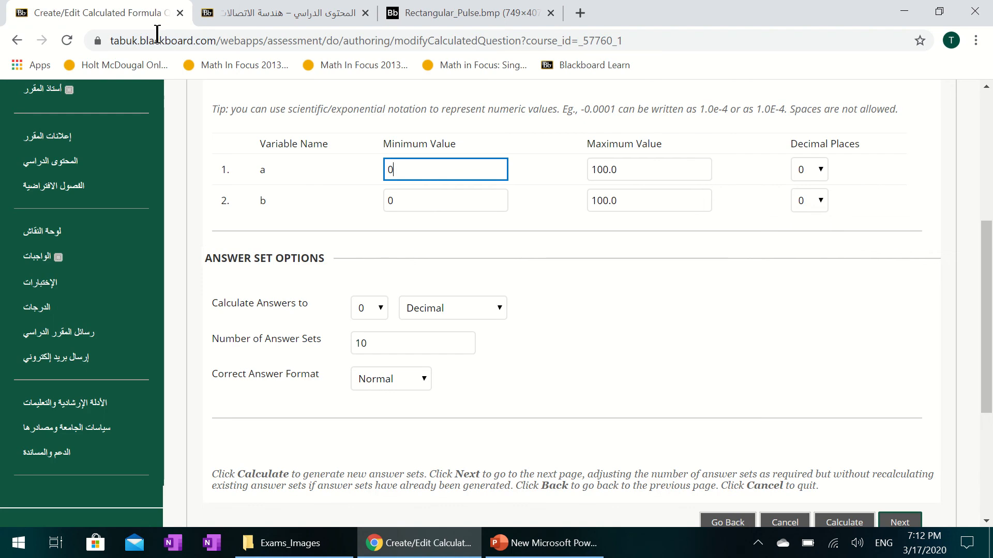
double_click(433, 171)
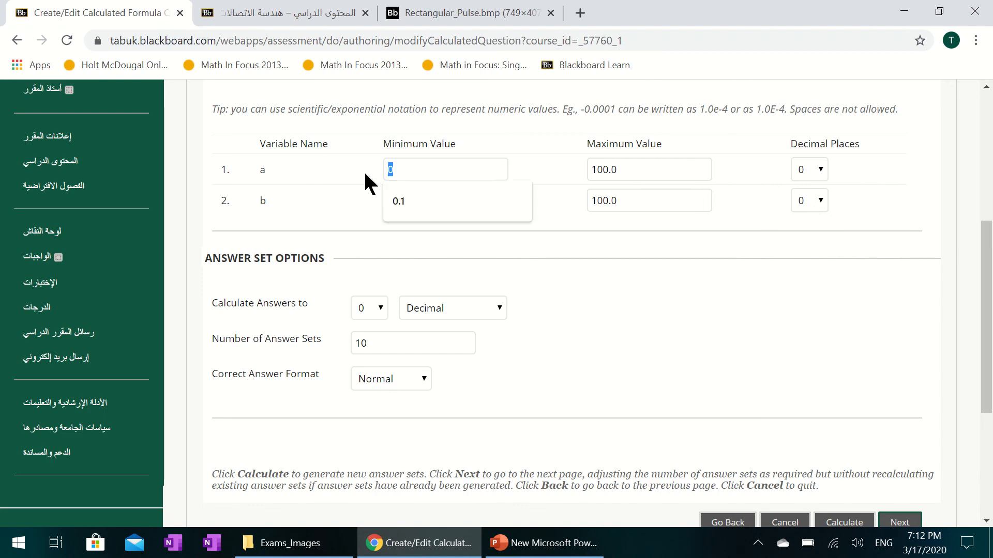
text(5)
double_click(616, 170)
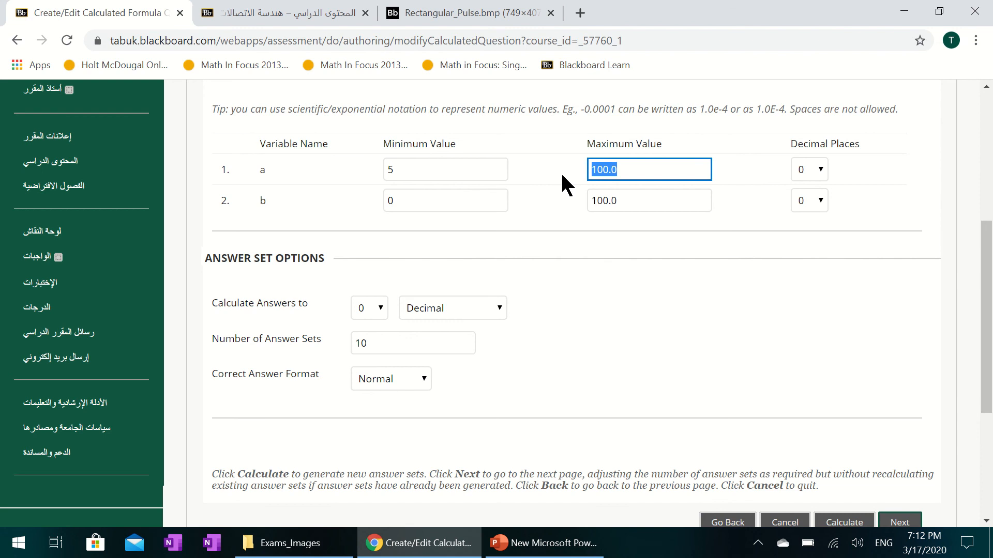
text(12)
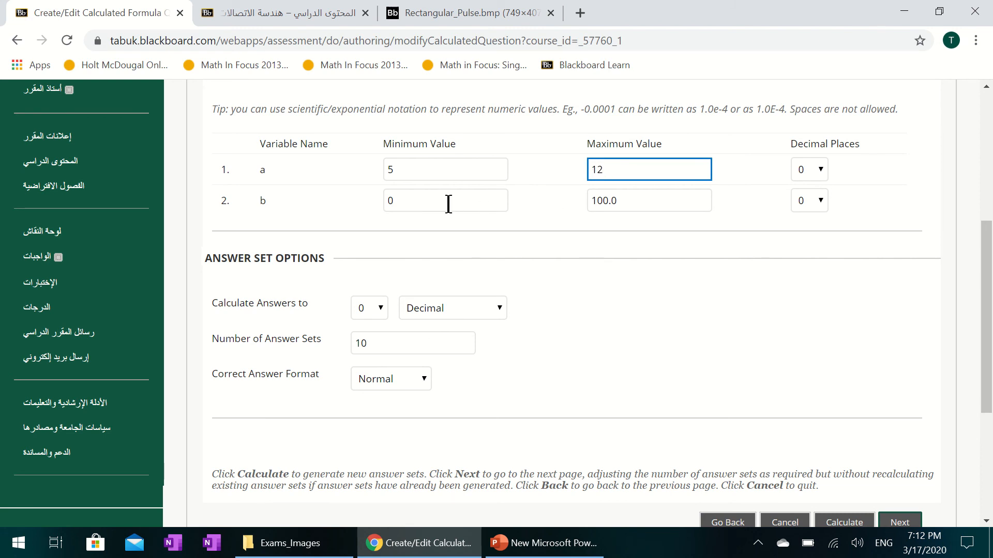
Step: Set variable b's minimum value to 1.5, maximum value to 4.8 and decimal places to 2
double_click(437, 202)
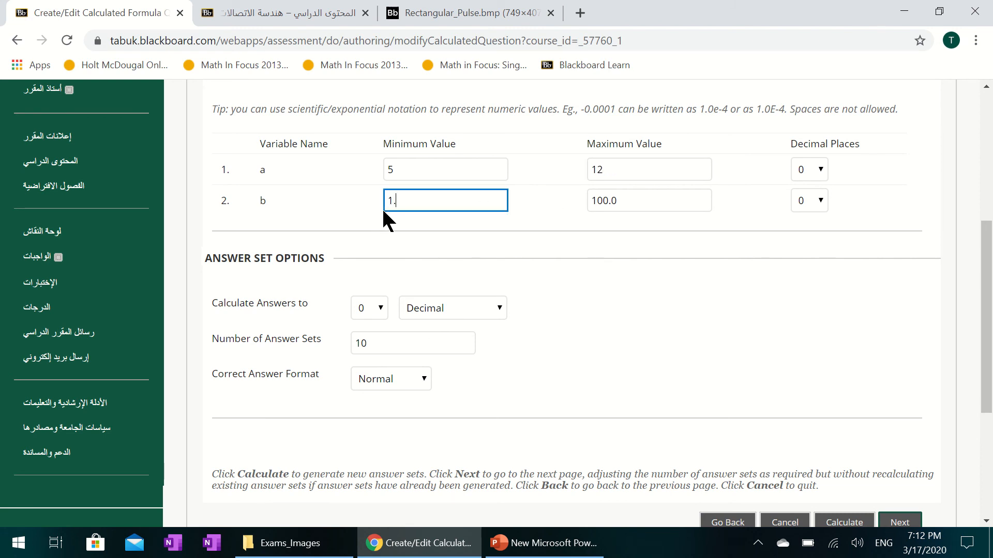
double_click(610, 200)
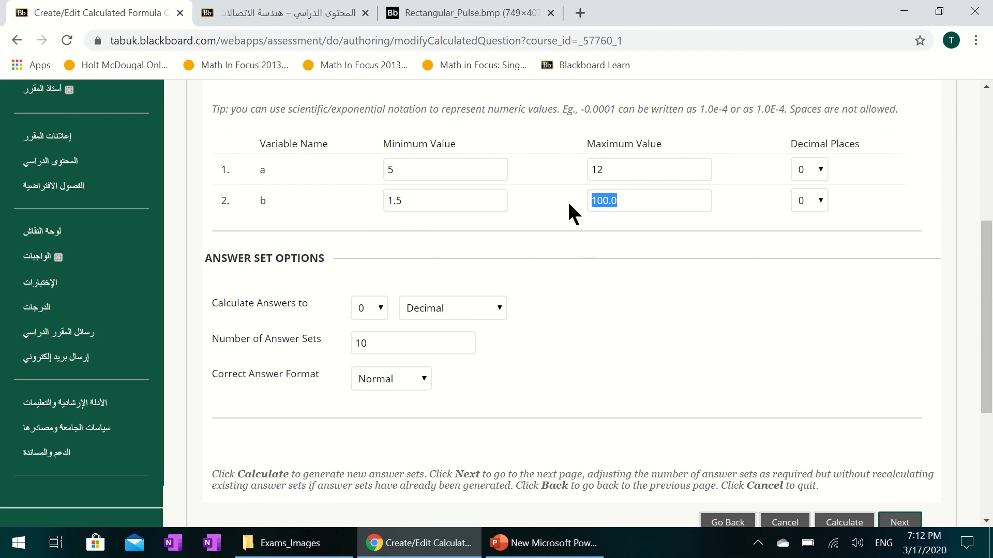
text(4)
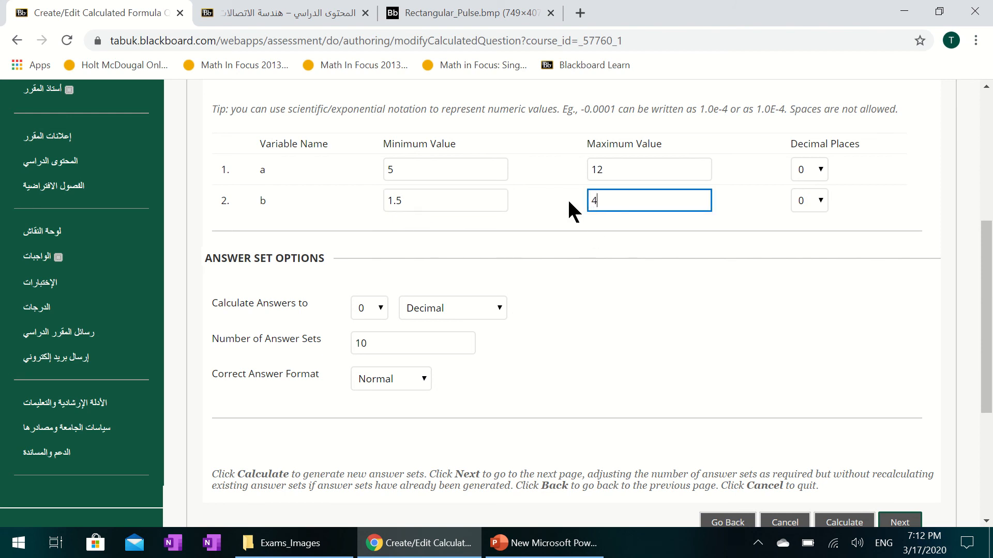
text(.8)
click(809, 201)
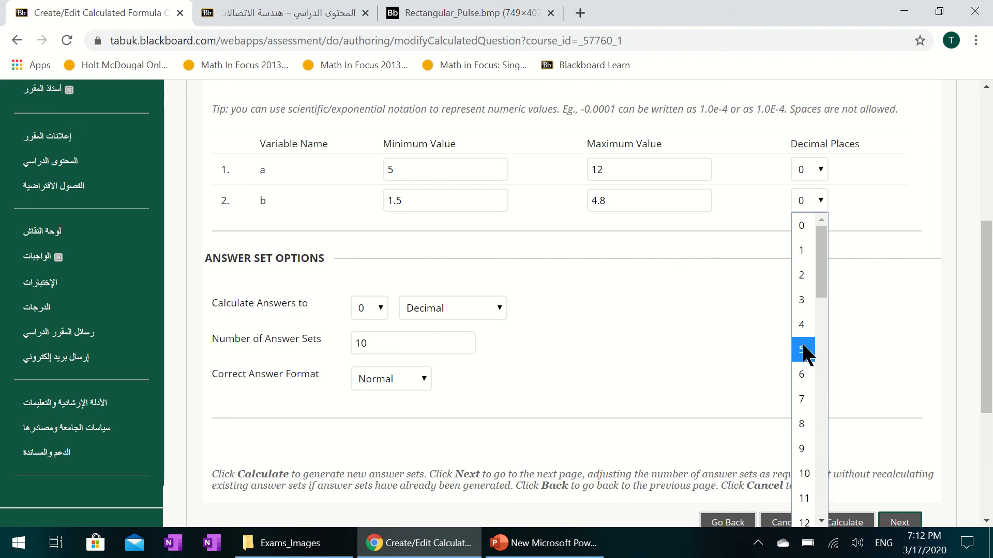
click(802, 276)
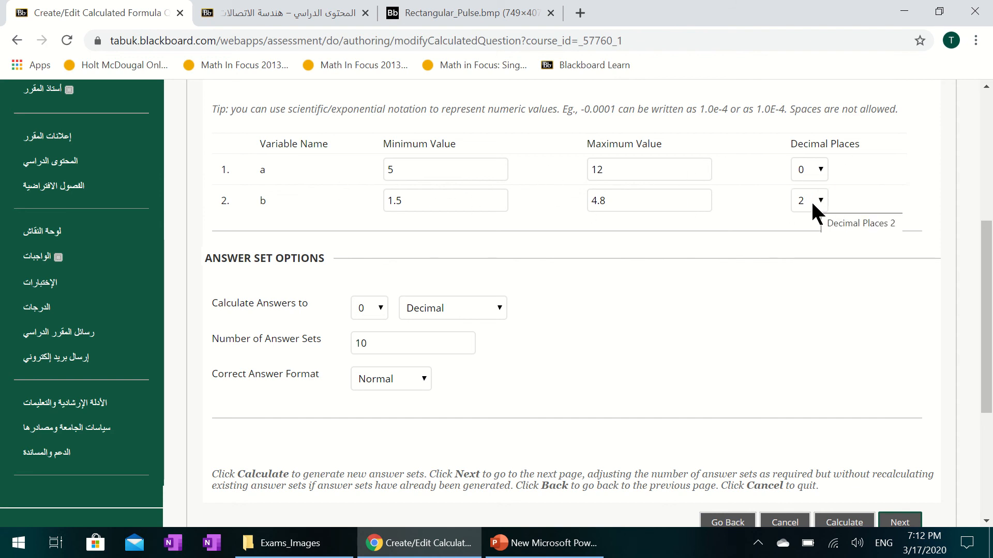
Step: Have answers calculated to 2 decimal places and set variable b's decimal places to 3
click(380, 309)
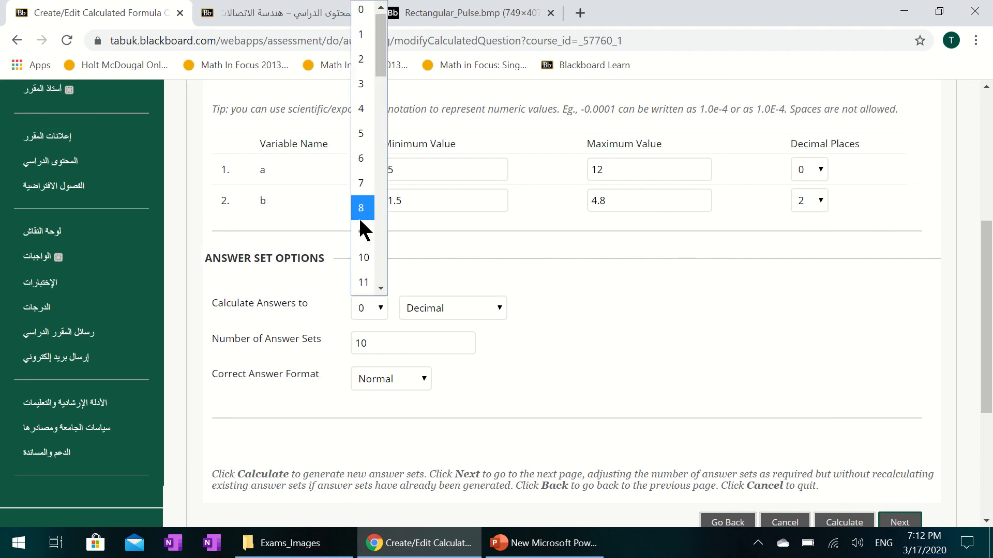
click(368, 64)
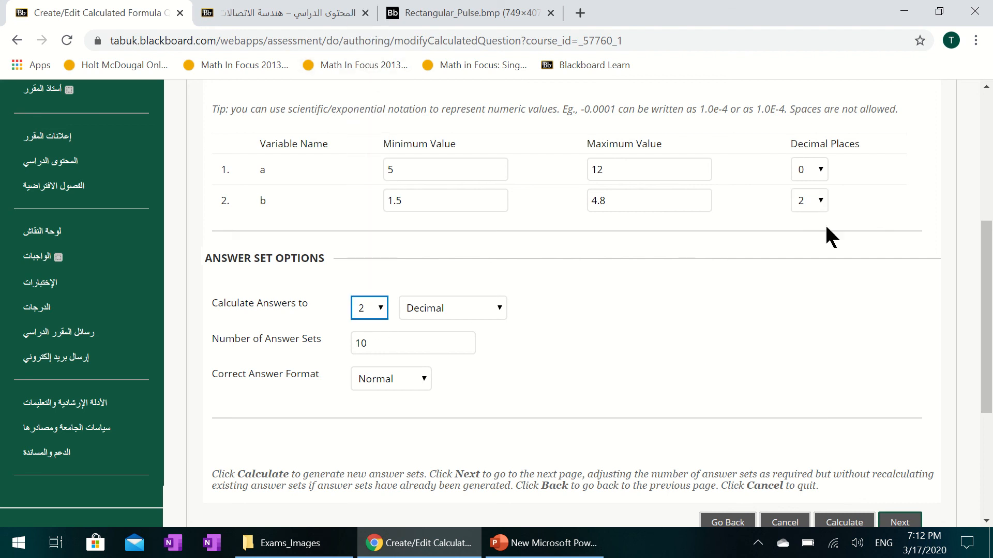
click(822, 202)
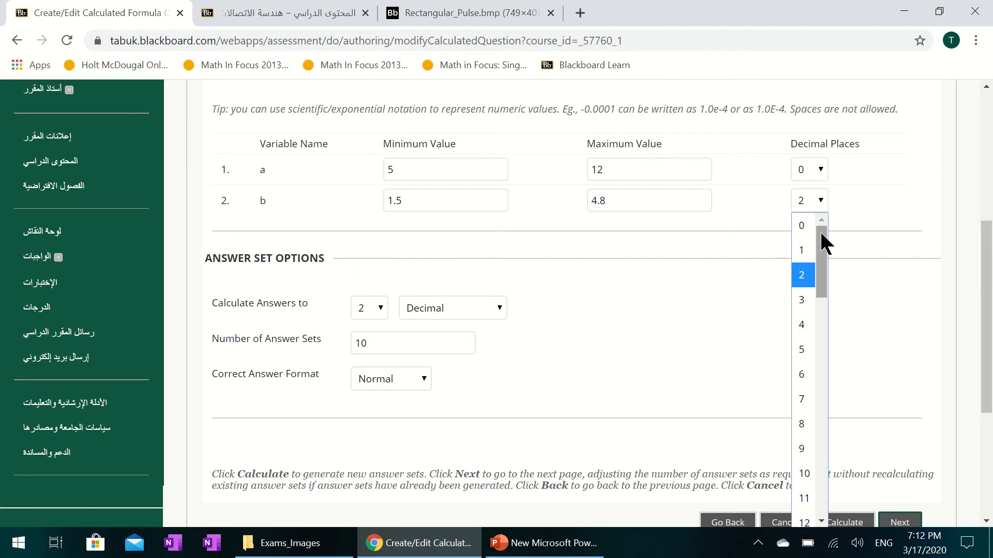
click(803, 301)
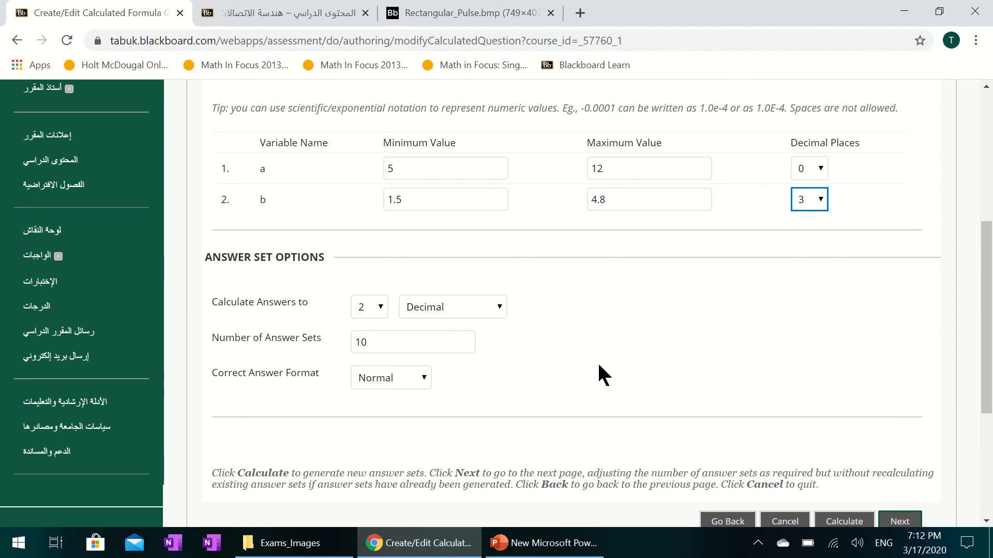
Step: Calculate the answer sets and review the generated a and b values with their calculated answers
scroll(597, 361, down, 3)
click(848, 371)
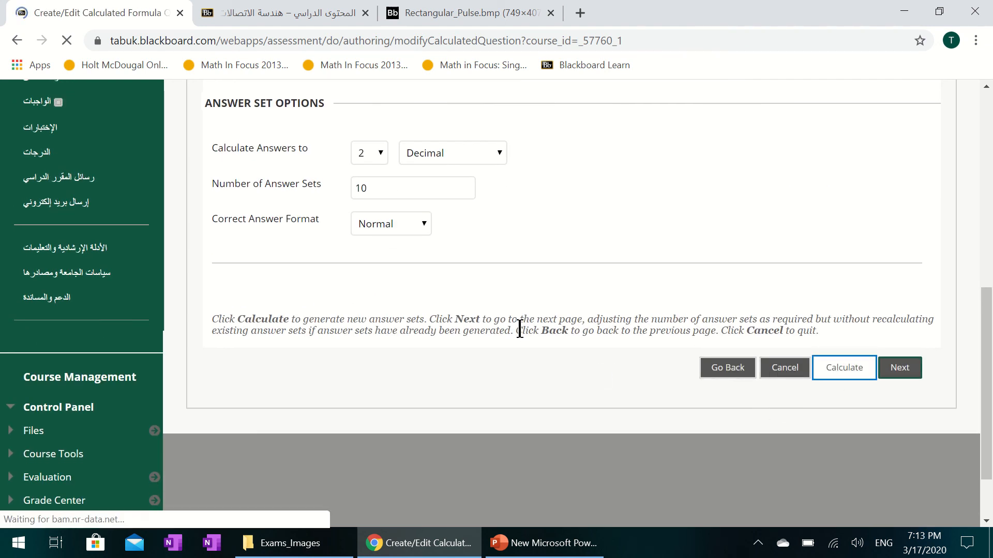
scroll(595, 355, down, 2)
scroll(597, 362, down, 3)
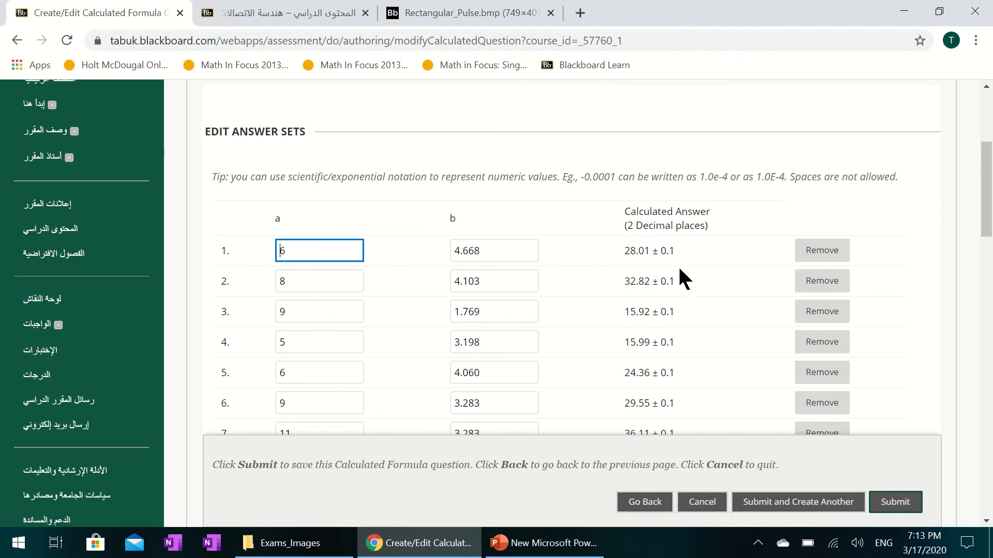
scroll(680, 265, down, 4)
scroll(686, 273, down, 2)
scroll(605, 277, up, 6)
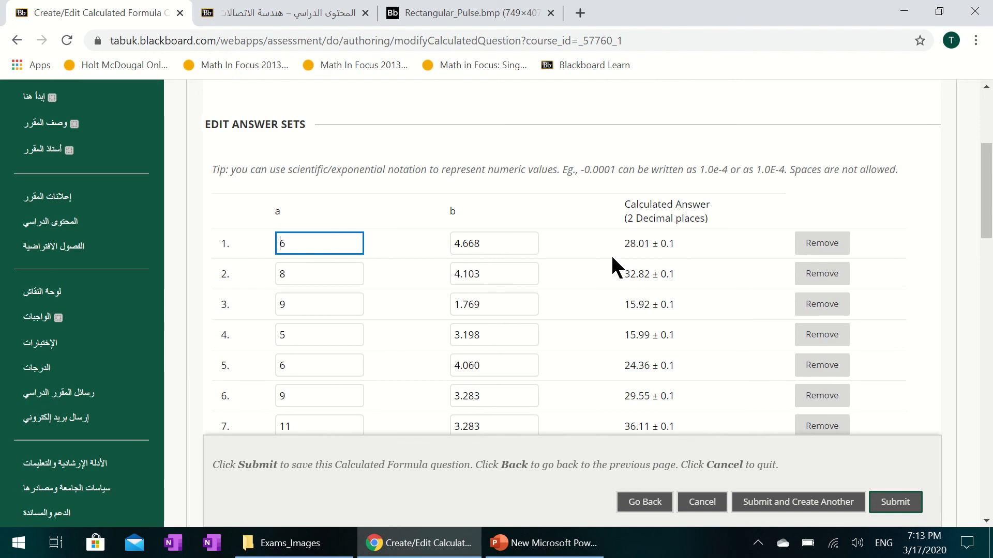
scroll(612, 259, down, 9)
scroll(618, 267, up, 3)
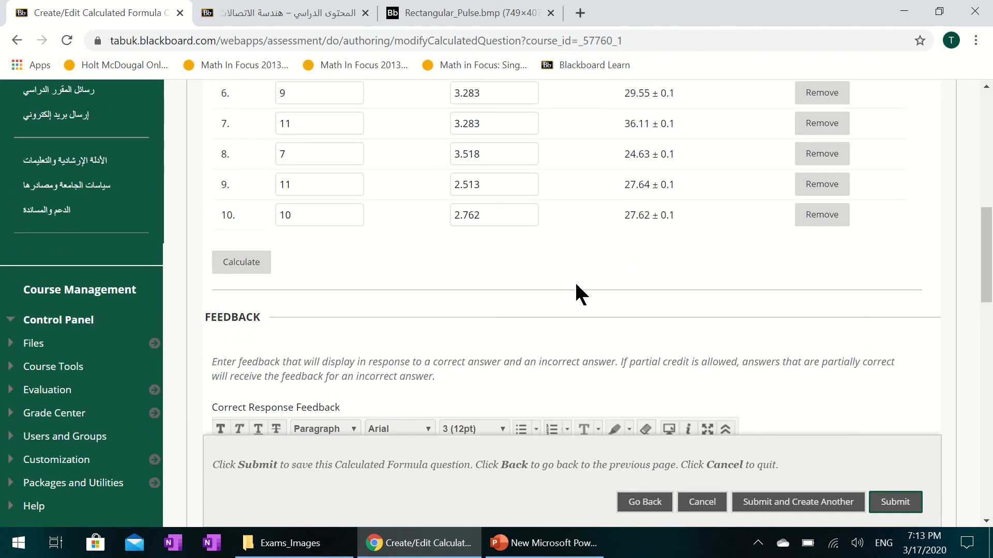
Step: Submit the Calculated Formula question to save it in the Quiz9 test
scroll(569, 310, down, 3)
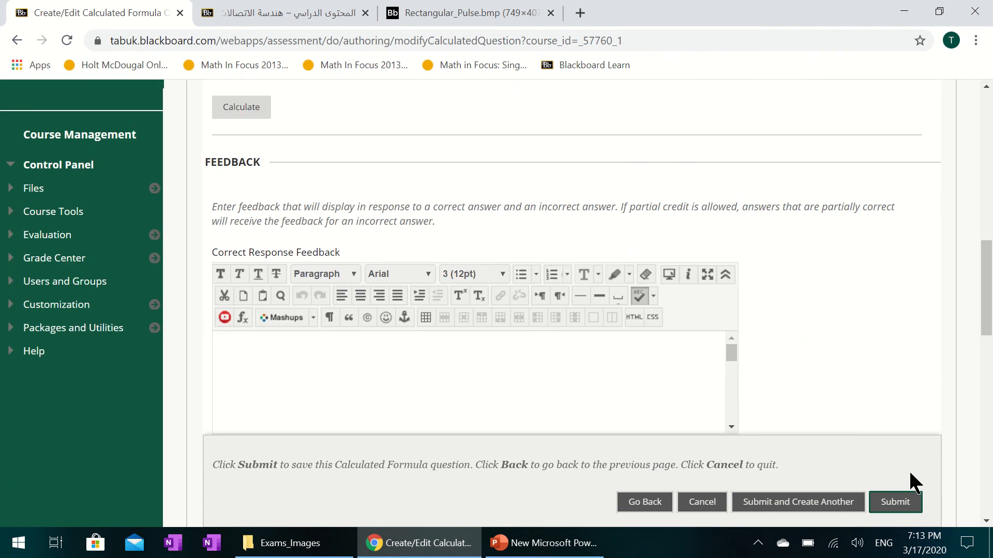
click(893, 510)
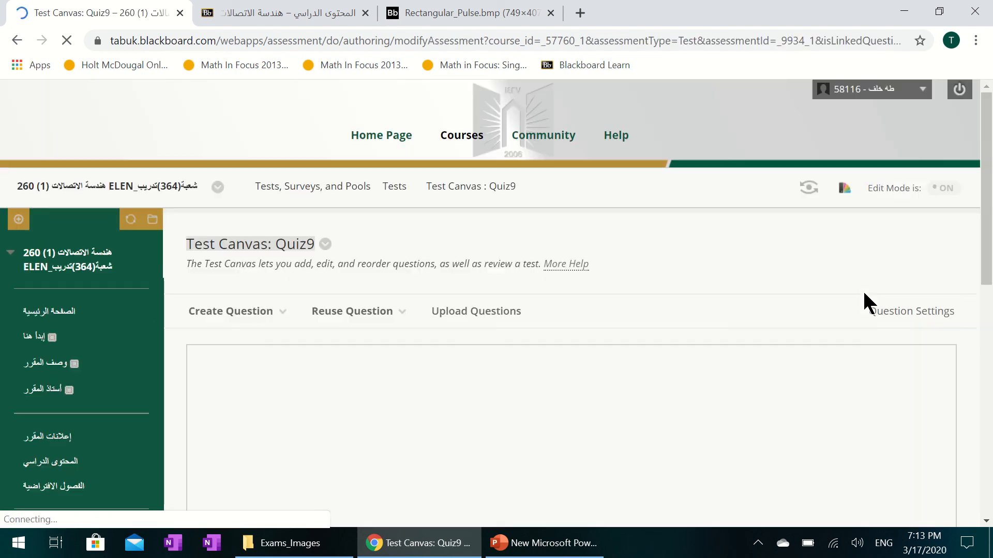
Step: Review the saved question's text, rectangle image, answer formula, precision, answer range and number of answer sets on the Quiz9 test canvas
scroll(737, 314, down, 5)
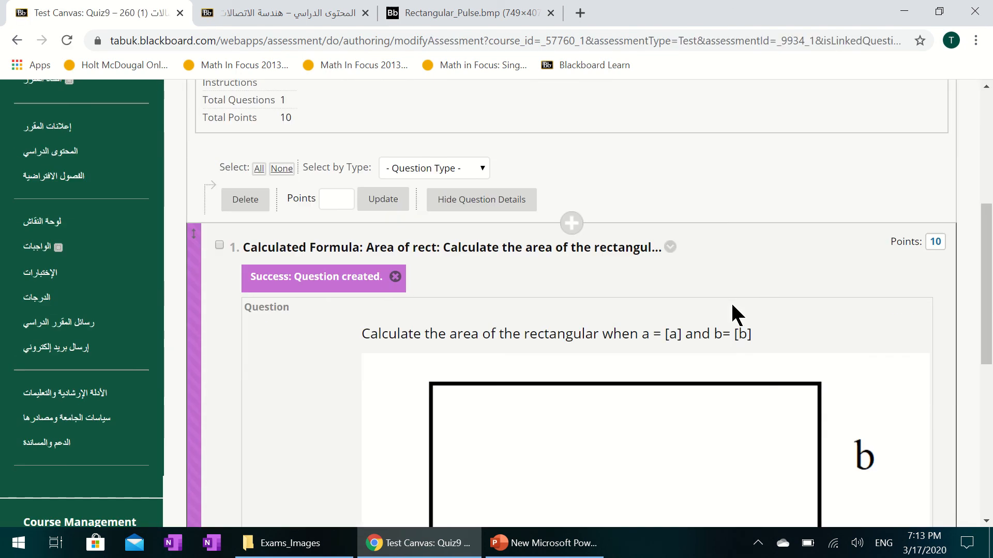
scroll(783, 293, down, 5)
scroll(845, 304, up, 3)
scroll(849, 309, up, 2)
scroll(850, 309, down, 9)
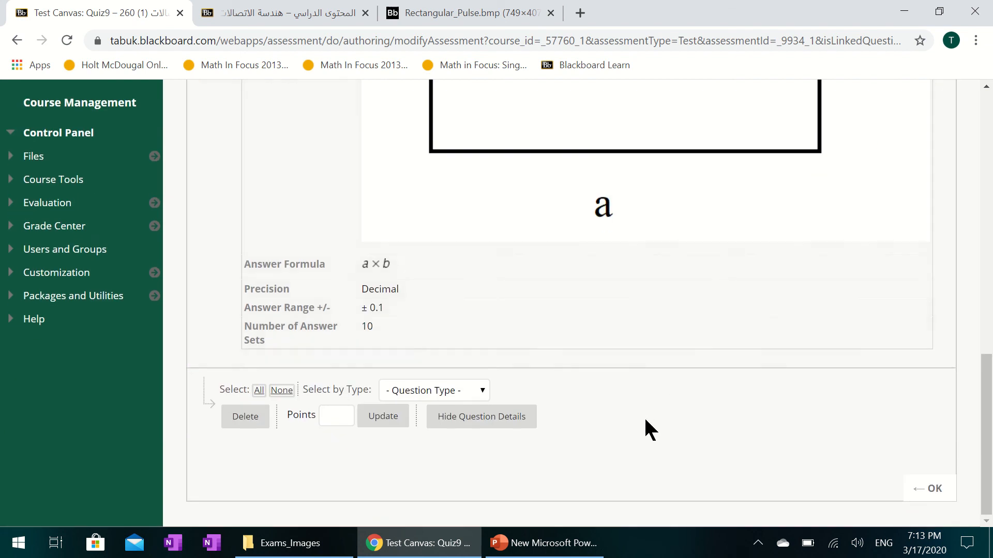
scroll(671, 392, up, 6)
scroll(879, 275, down, 3)
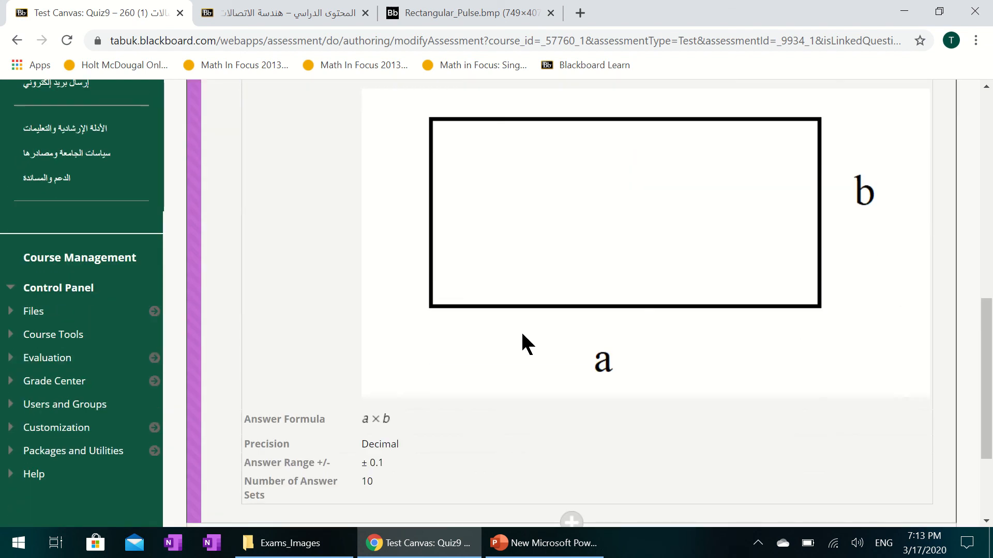
scroll(332, 339, up, 5)
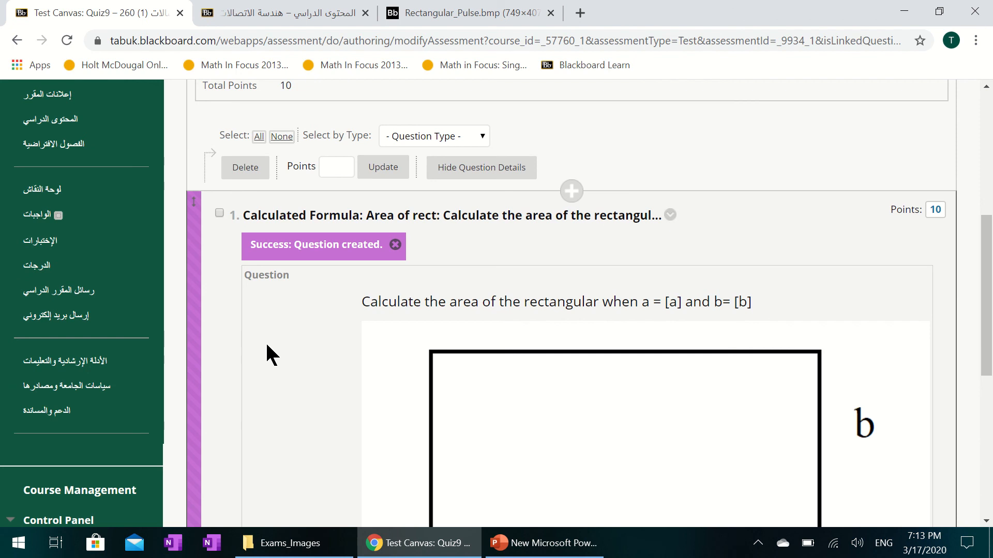
Step: Add the existing Quiz9 test as a test assessment in the course's الإختبارات content area
click(59, 248)
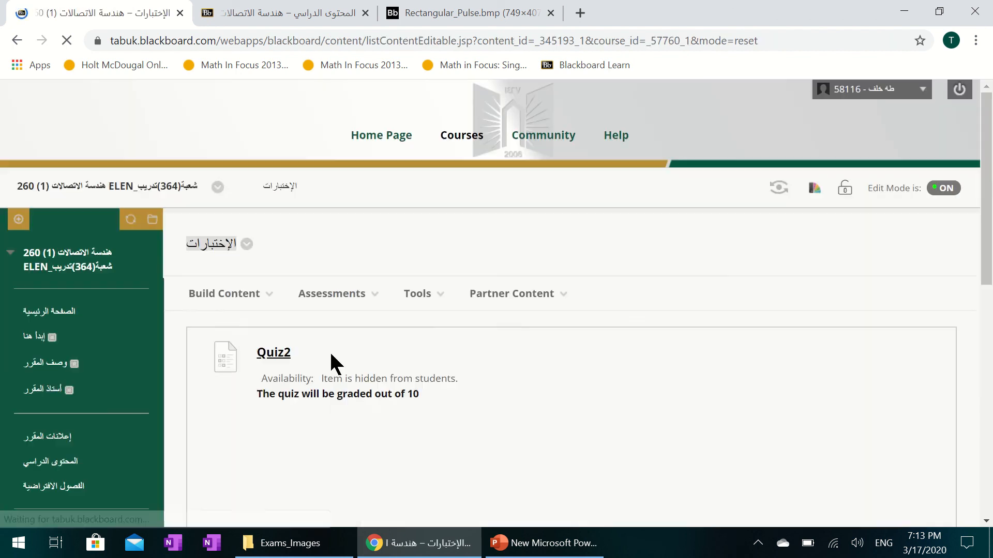
scroll(539, 357, down, 1)
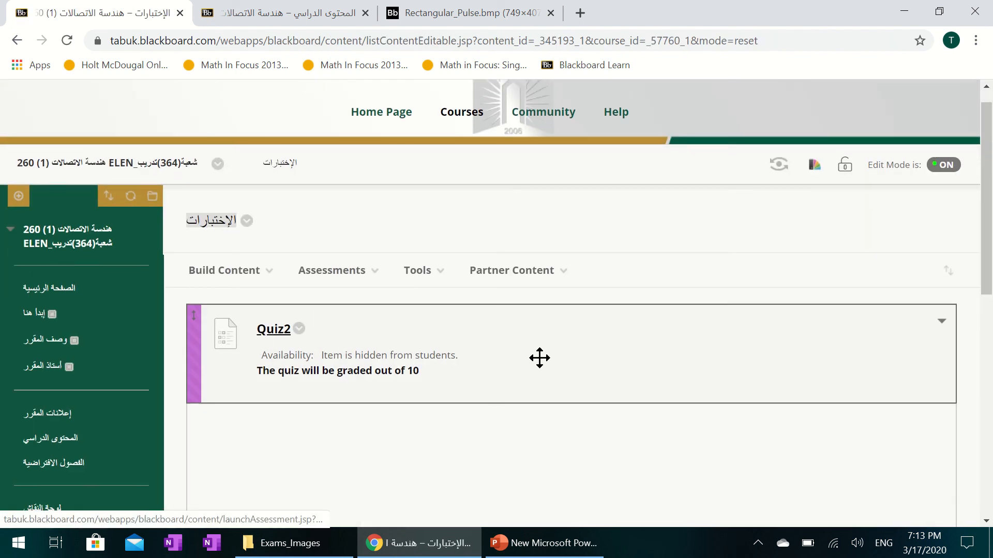
scroll(534, 356, up, 1)
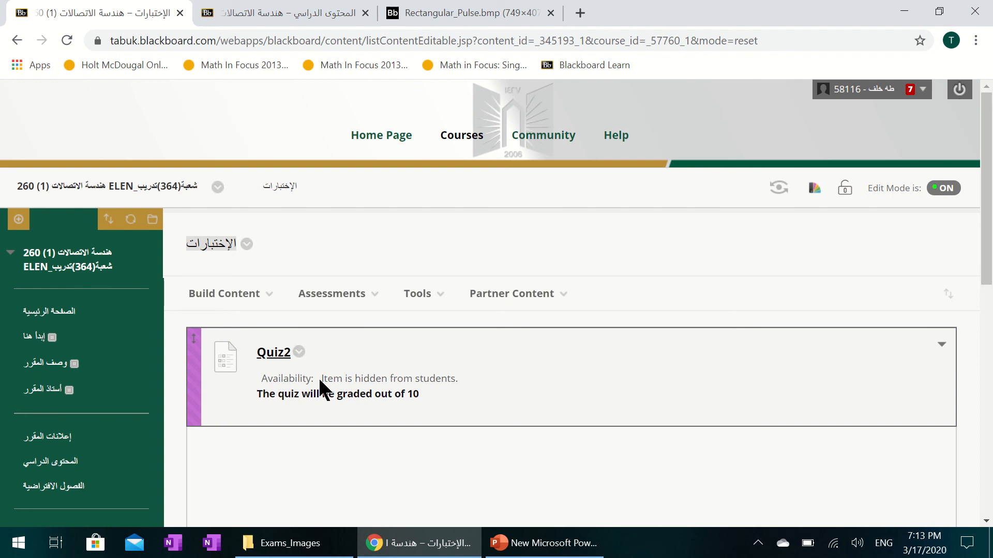
click(272, 308)
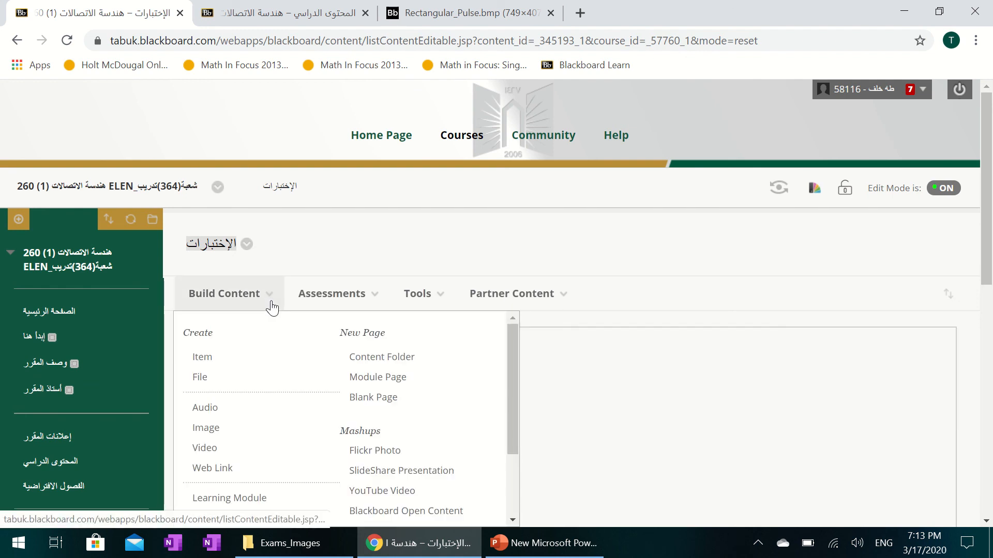
click(357, 302)
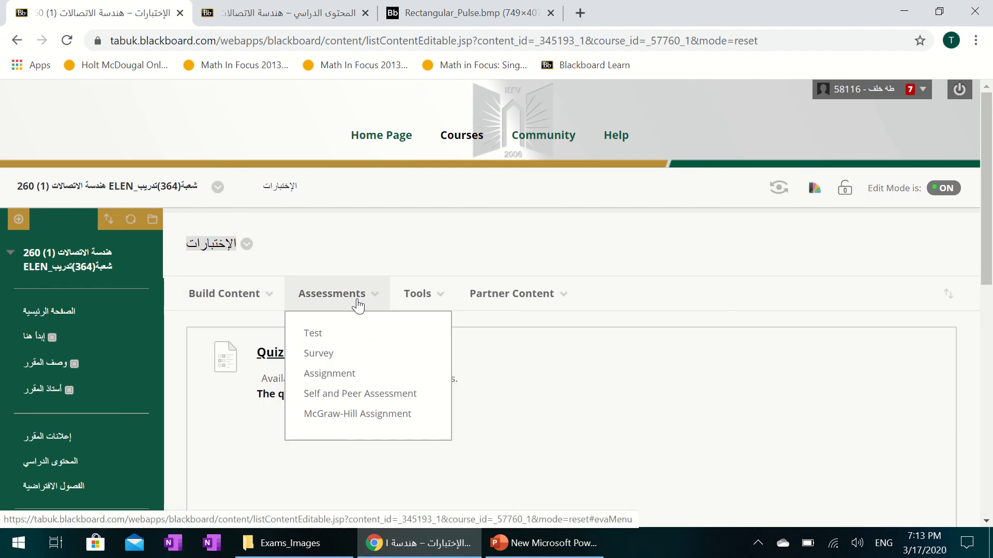
click(310, 334)
scroll(421, 281, down, 3)
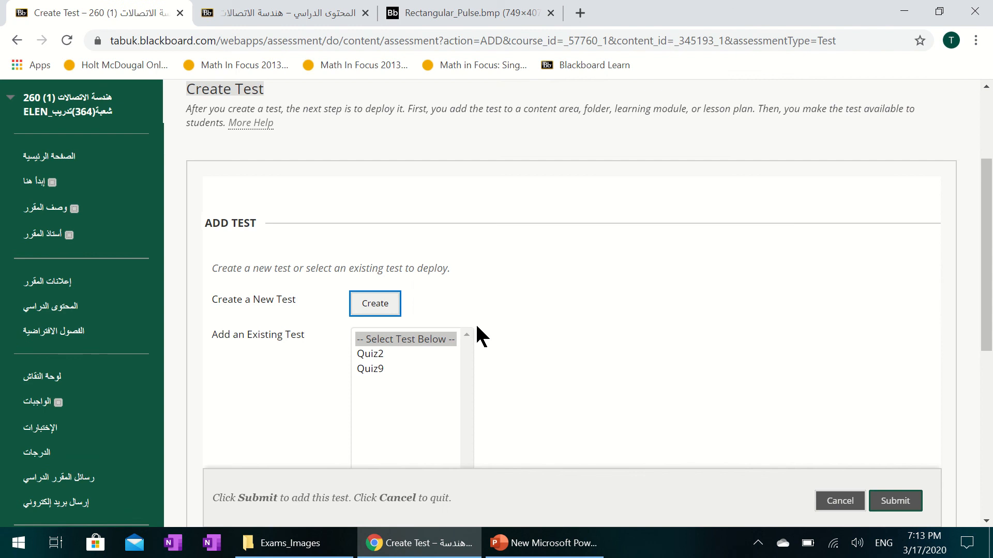
click(380, 369)
scroll(810, 342, down, 1)
click(893, 494)
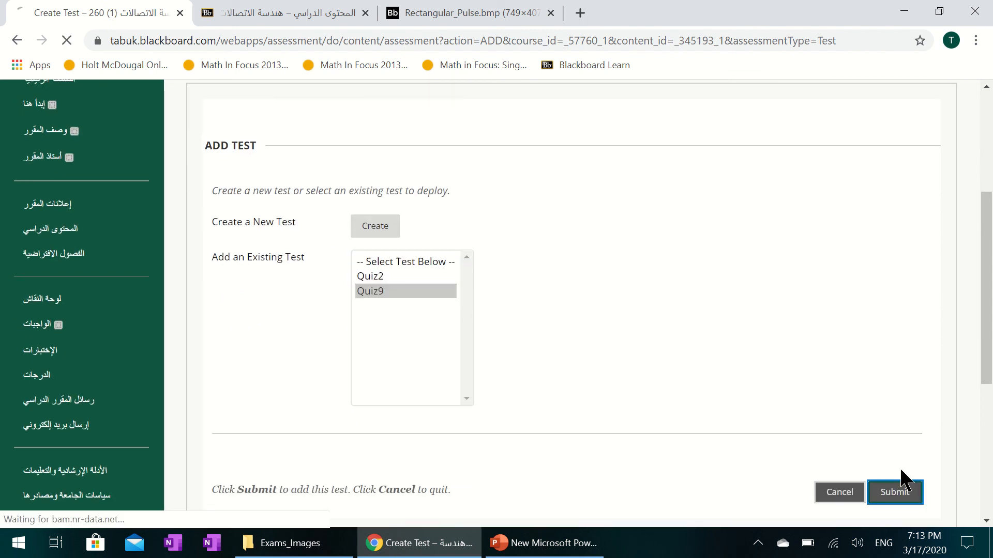
Step: Submit the initial test options for Quiz9 with their default settings
scroll(628, 311, down, 3)
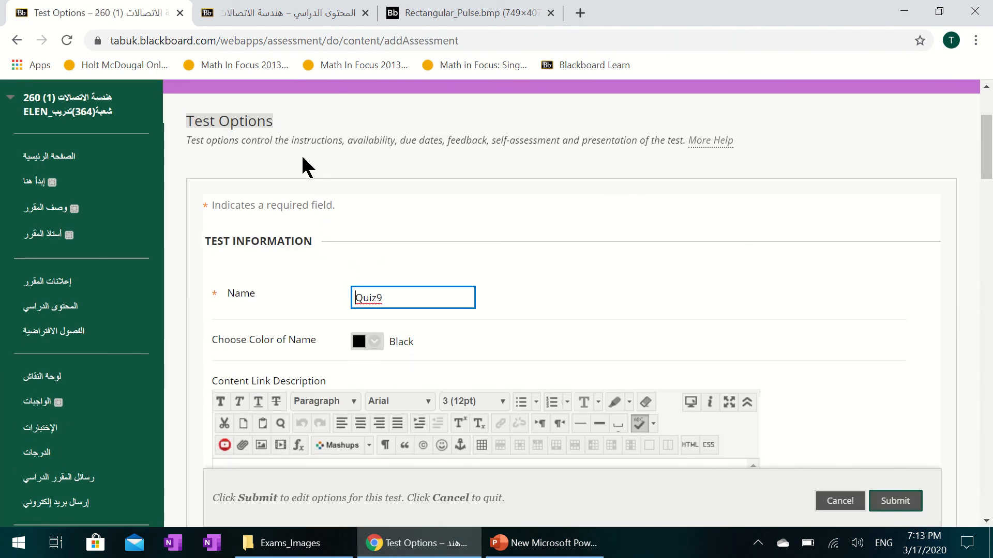
scroll(700, 343, down, 4)
click(874, 499)
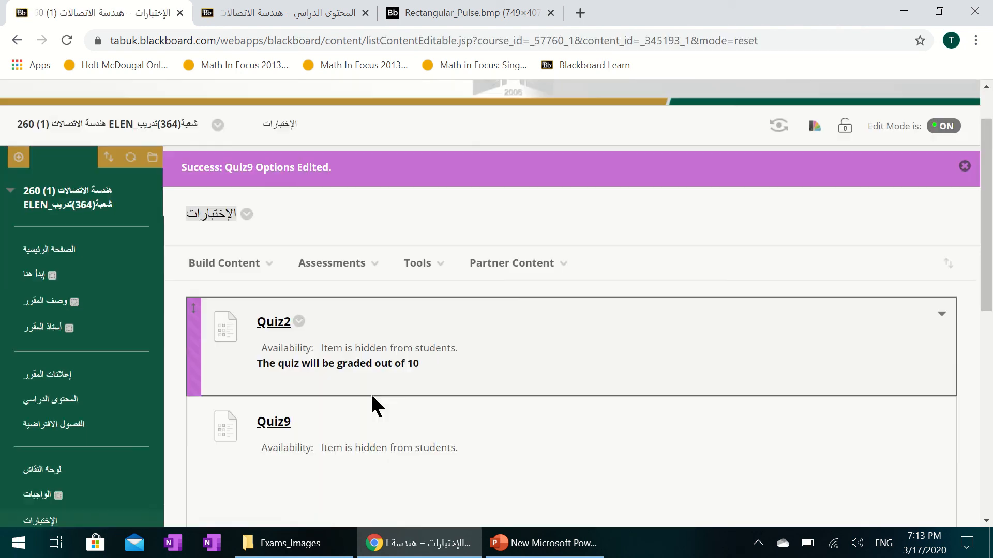
Step: Edit Quiz9's test options to enable a timer of 2 minutes with Auto-Submit on
scroll(370, 393, down, 3)
click(301, 331)
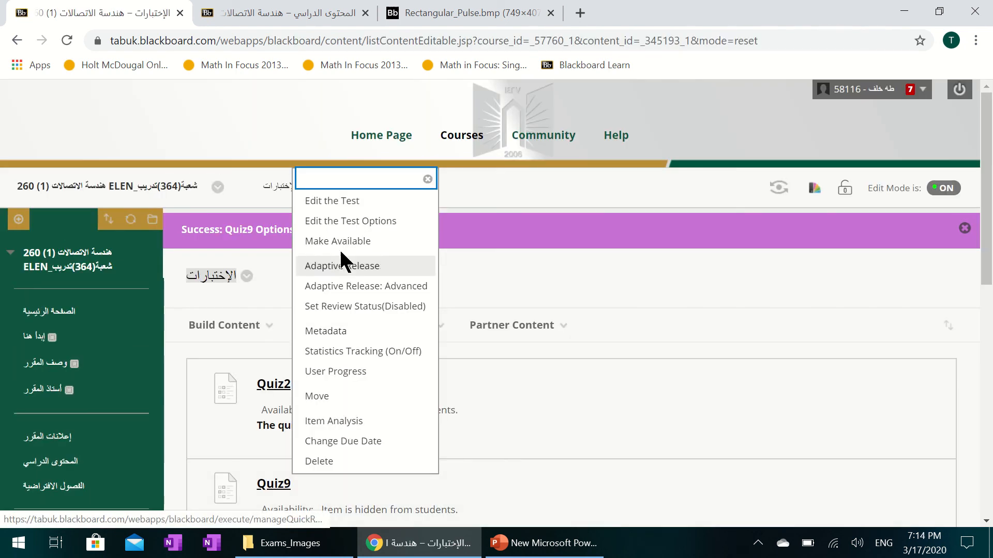
click(347, 222)
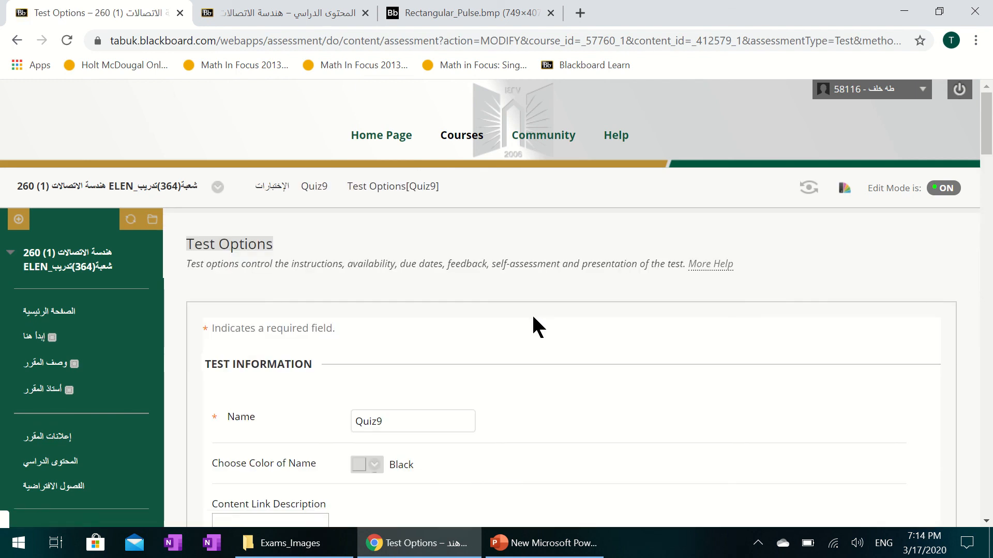
scroll(537, 310, down, 7)
scroll(552, 310, down, 5)
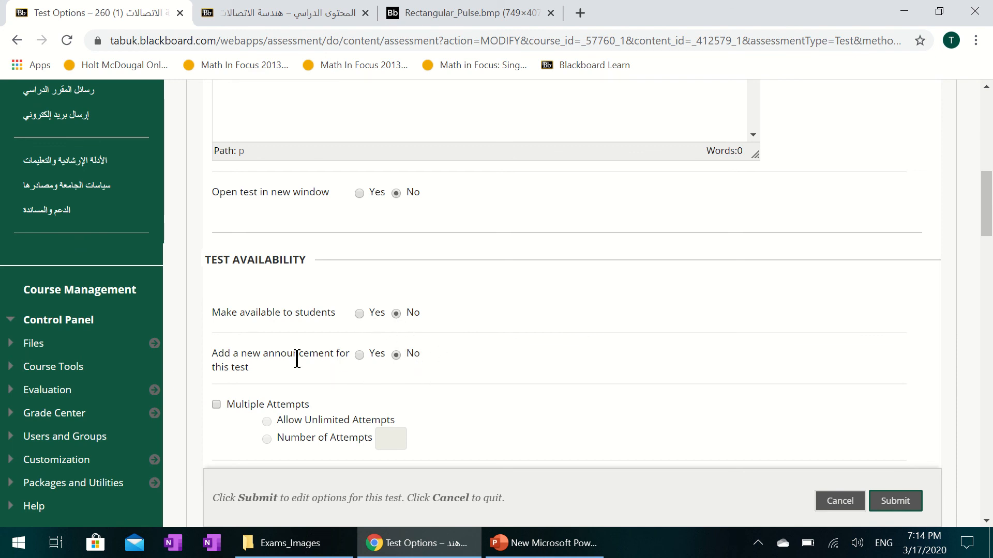
scroll(526, 345, down, 3)
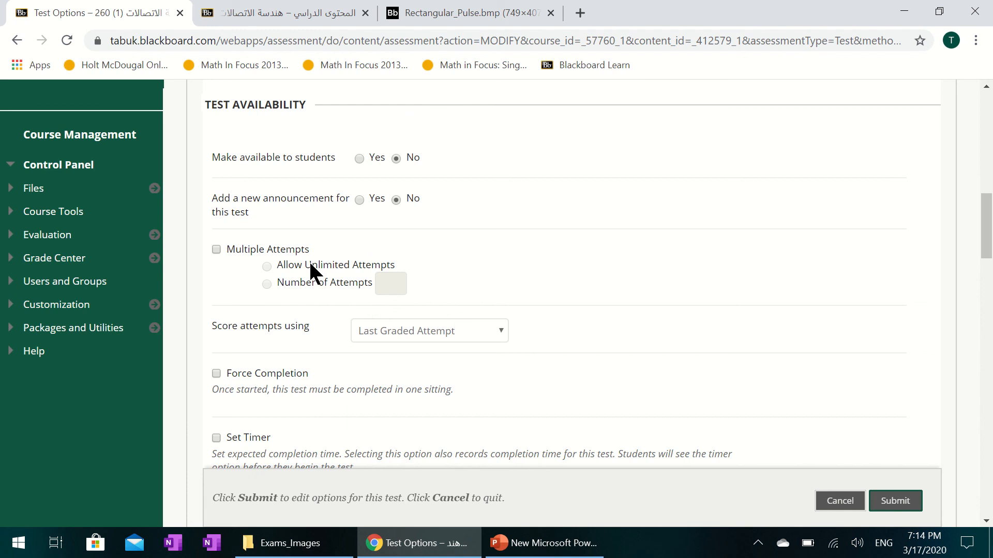
scroll(499, 267, down, 1)
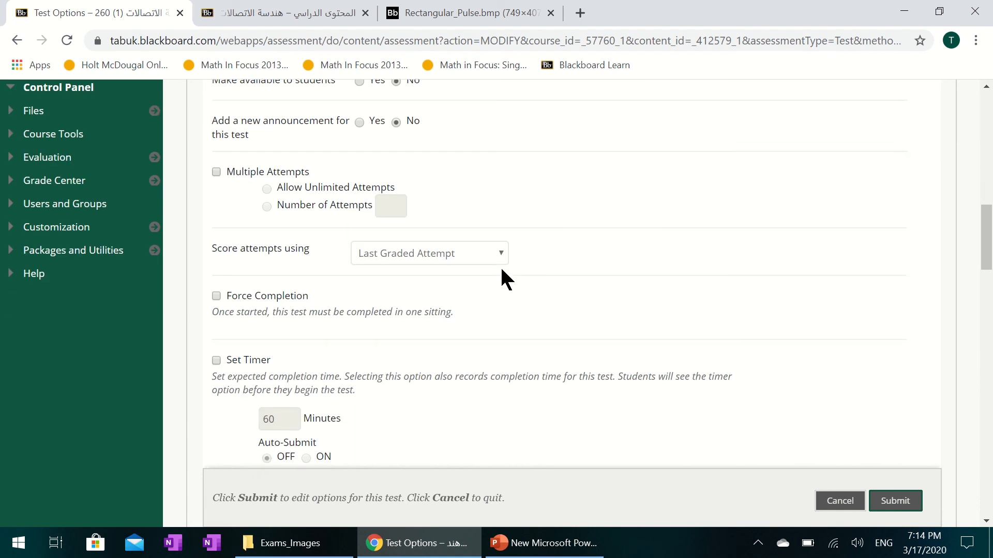
scroll(284, 281, down, 2)
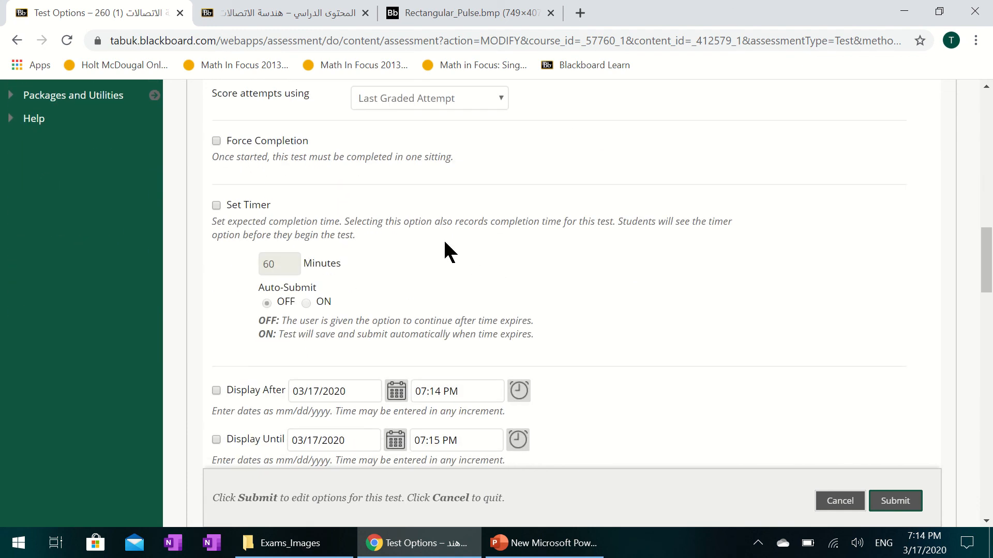
click(216, 205)
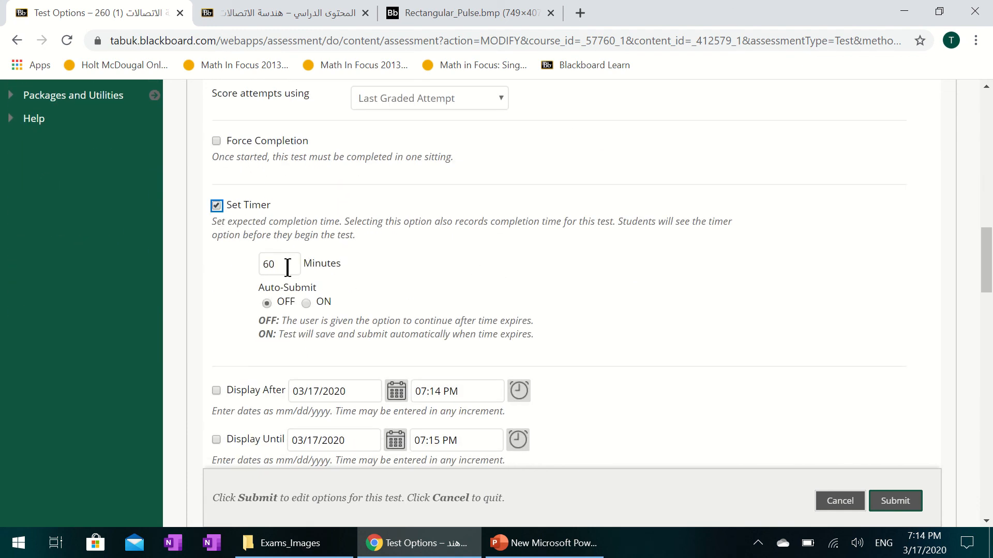
text(2)
click(306, 303)
Step: Set the test presentation to One at a Time with Randomize Questions enabled, and submit the Quiz9 options
scroll(368, 361, down, 1)
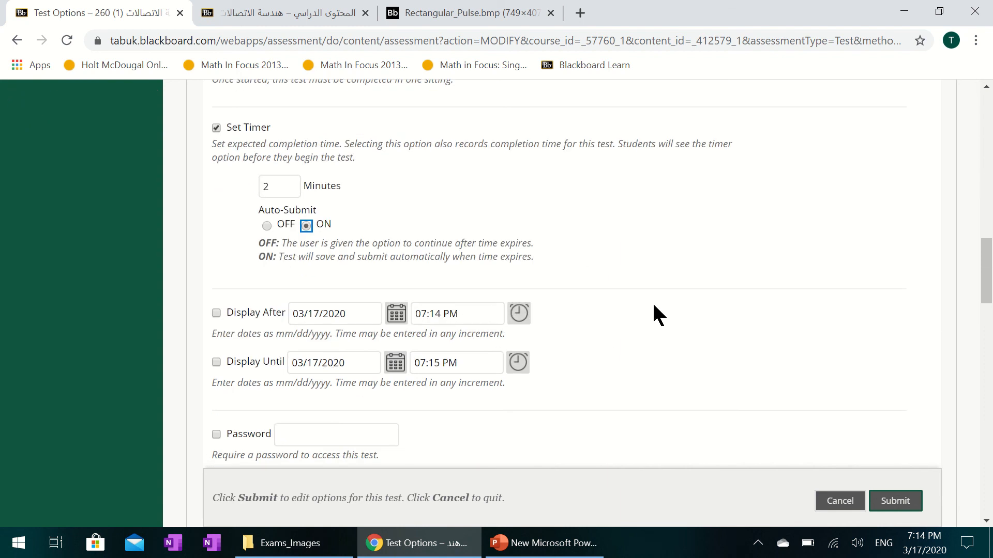
scroll(653, 304, down, 7)
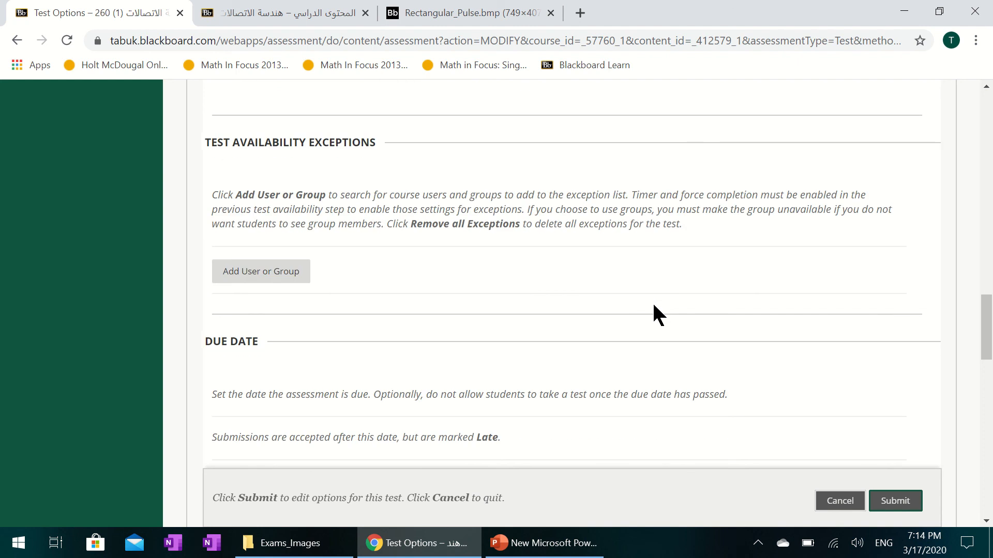
scroll(655, 314, down, 8)
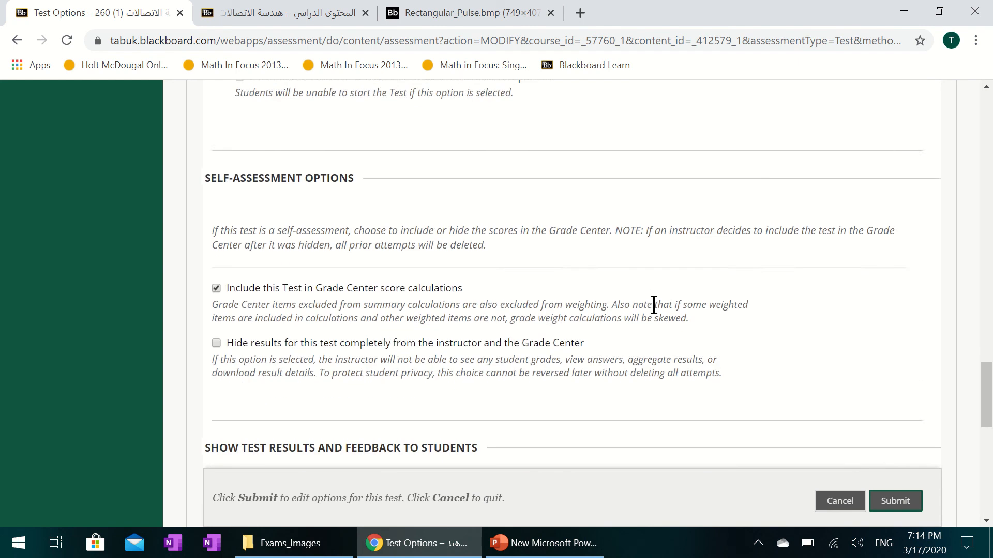
scroll(653, 308, down, 5)
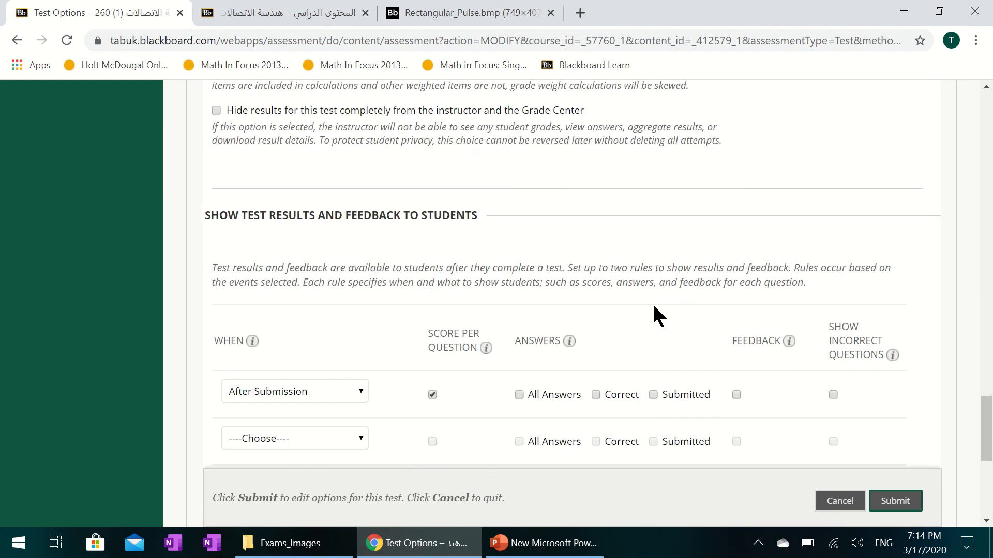
scroll(652, 302, up, 3)
scroll(653, 302, down, 6)
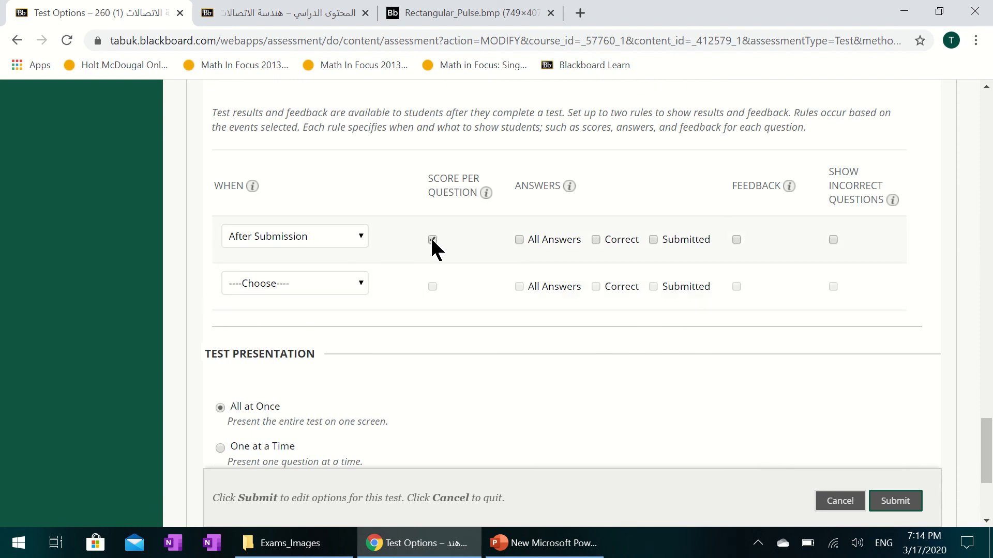
scroll(414, 259, down, 4)
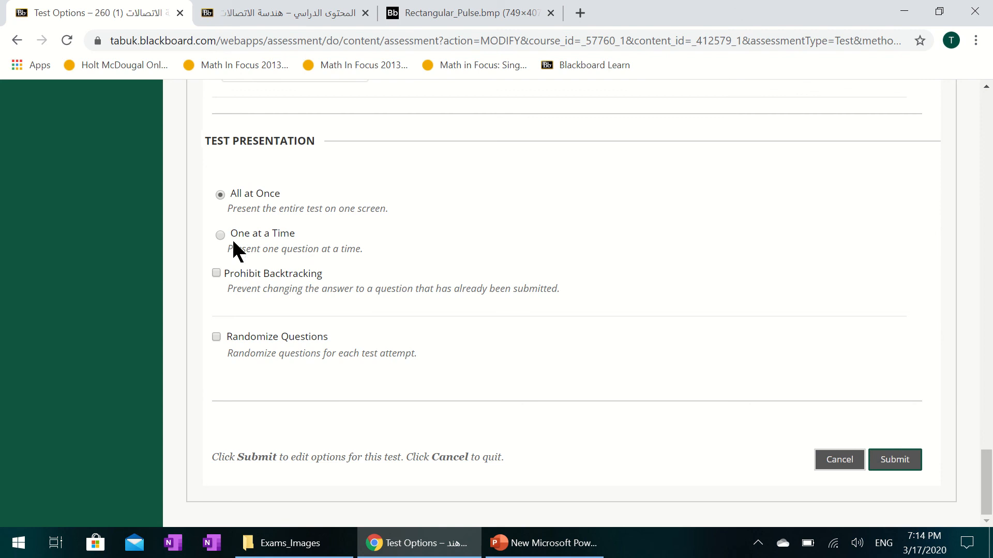
click(220, 235)
click(212, 336)
click(896, 460)
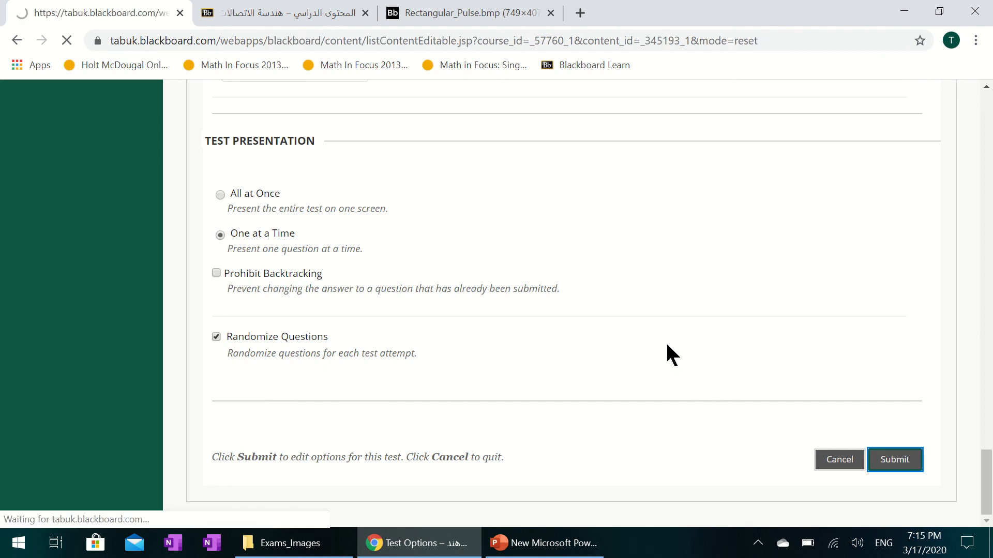
Step: Open Quiz9 from the content area, check its instructions and begin the preview attempt
scroll(620, 334, down, 1)
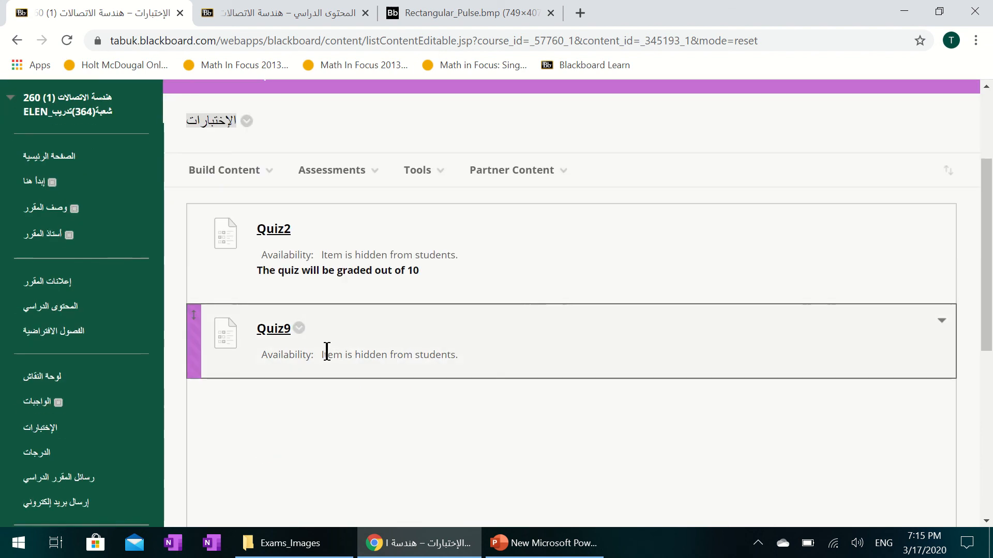
click(279, 336)
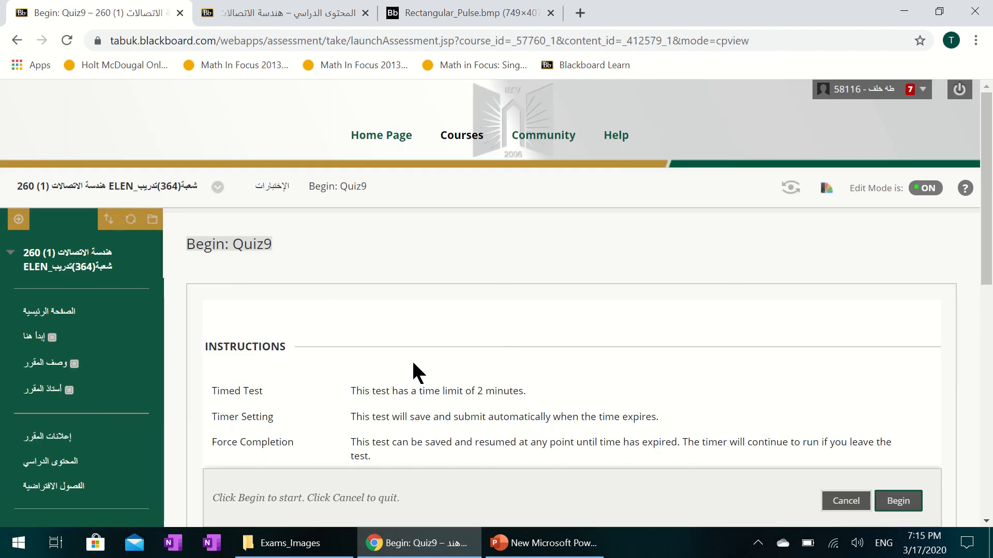
scroll(419, 362, down, 1)
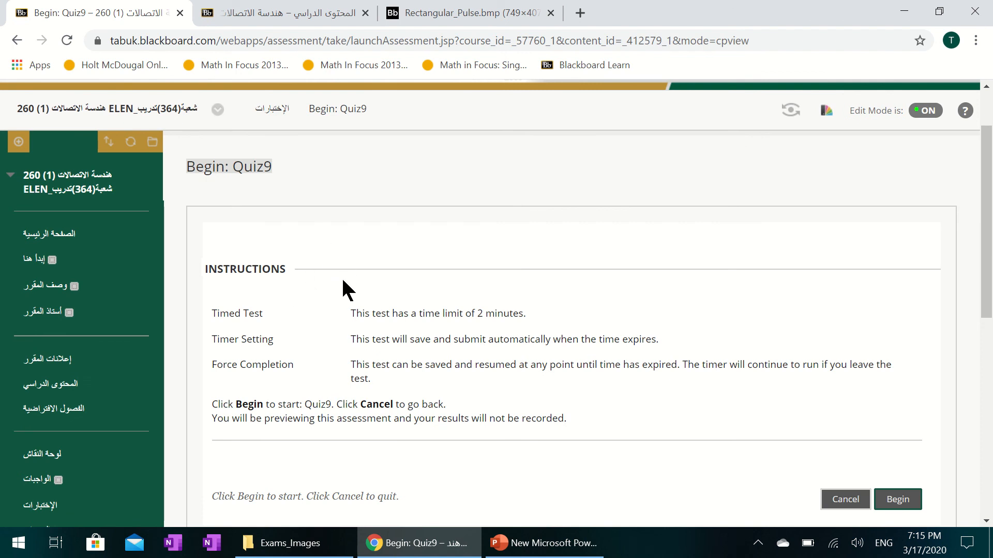
scroll(587, 305, down, 1)
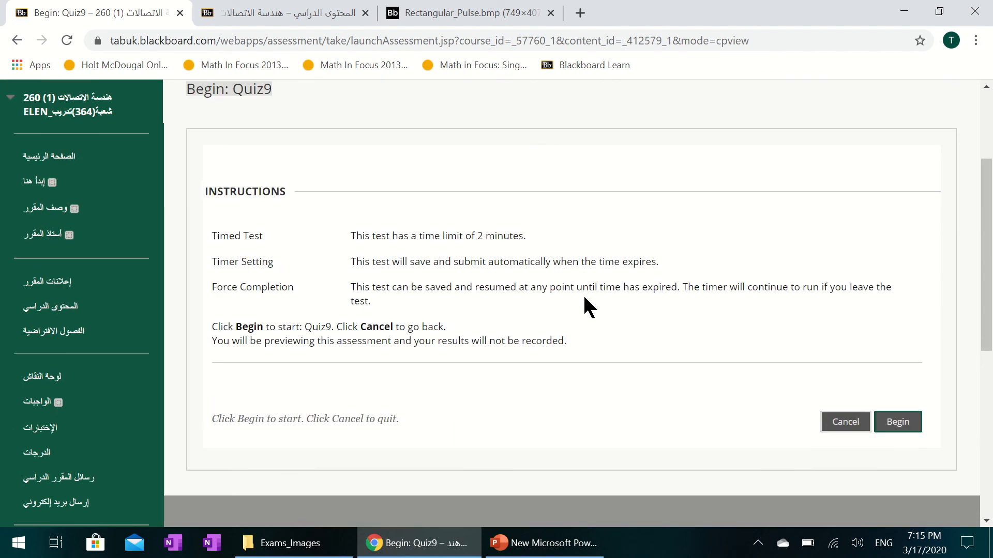
click(897, 428)
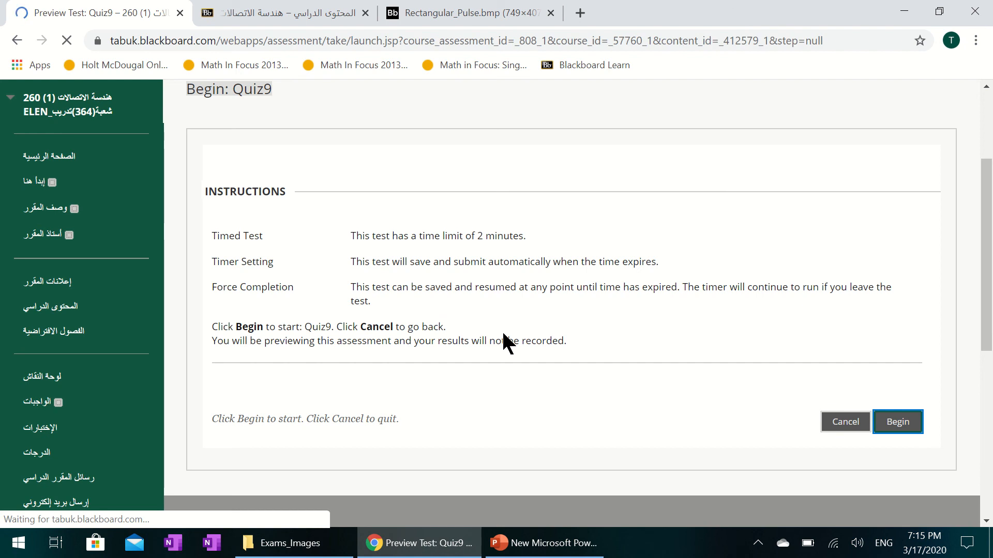
Step: Review Question 1's a and b values and rectangle image in the preview, and activate its answer field
scroll(588, 310, down, 4)
scroll(587, 300, down, 4)
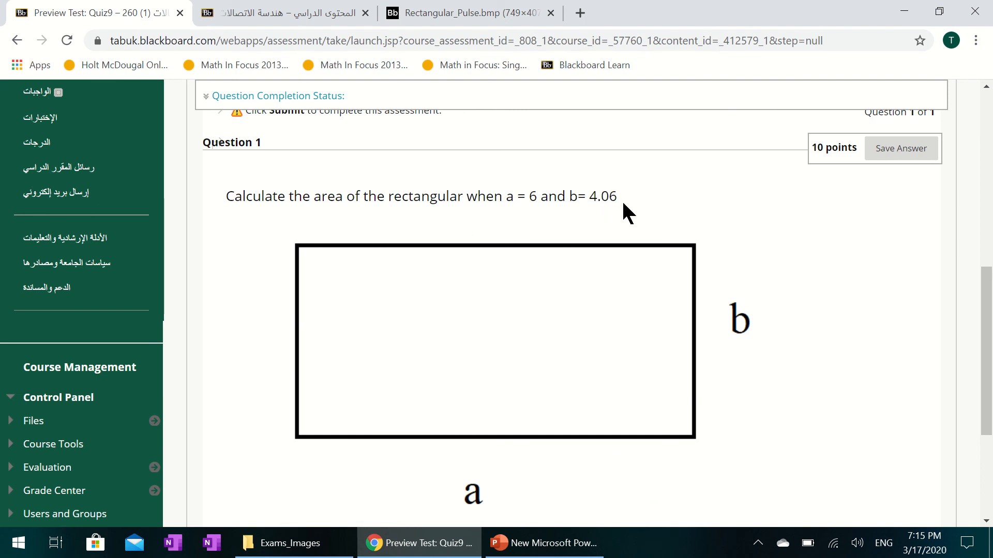
scroll(605, 207, down, 3)
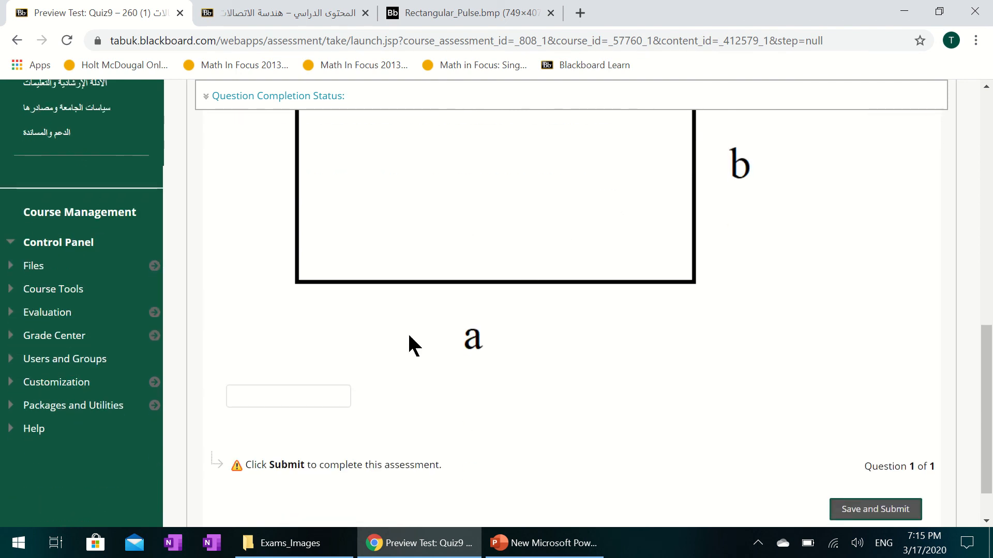
click(313, 395)
scroll(753, 322, up, 3)
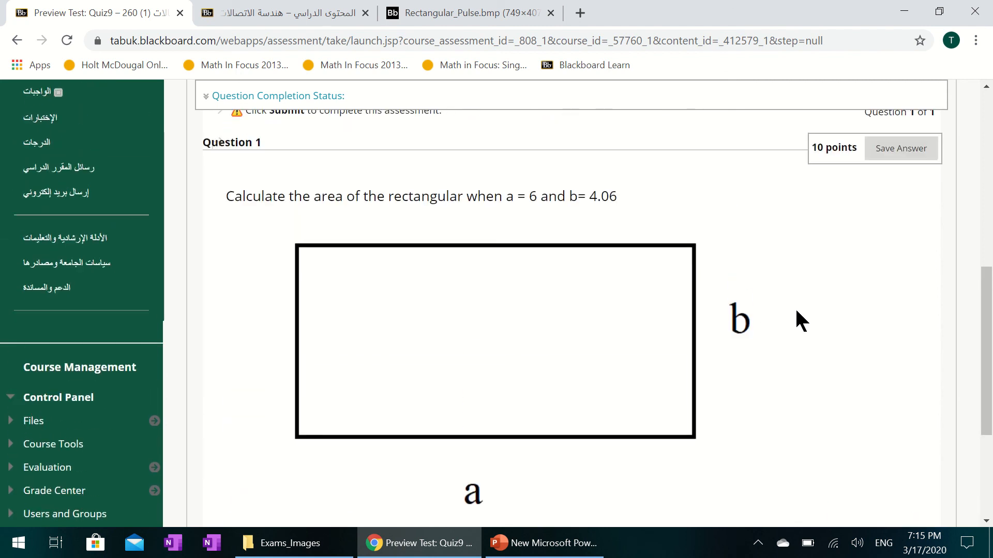